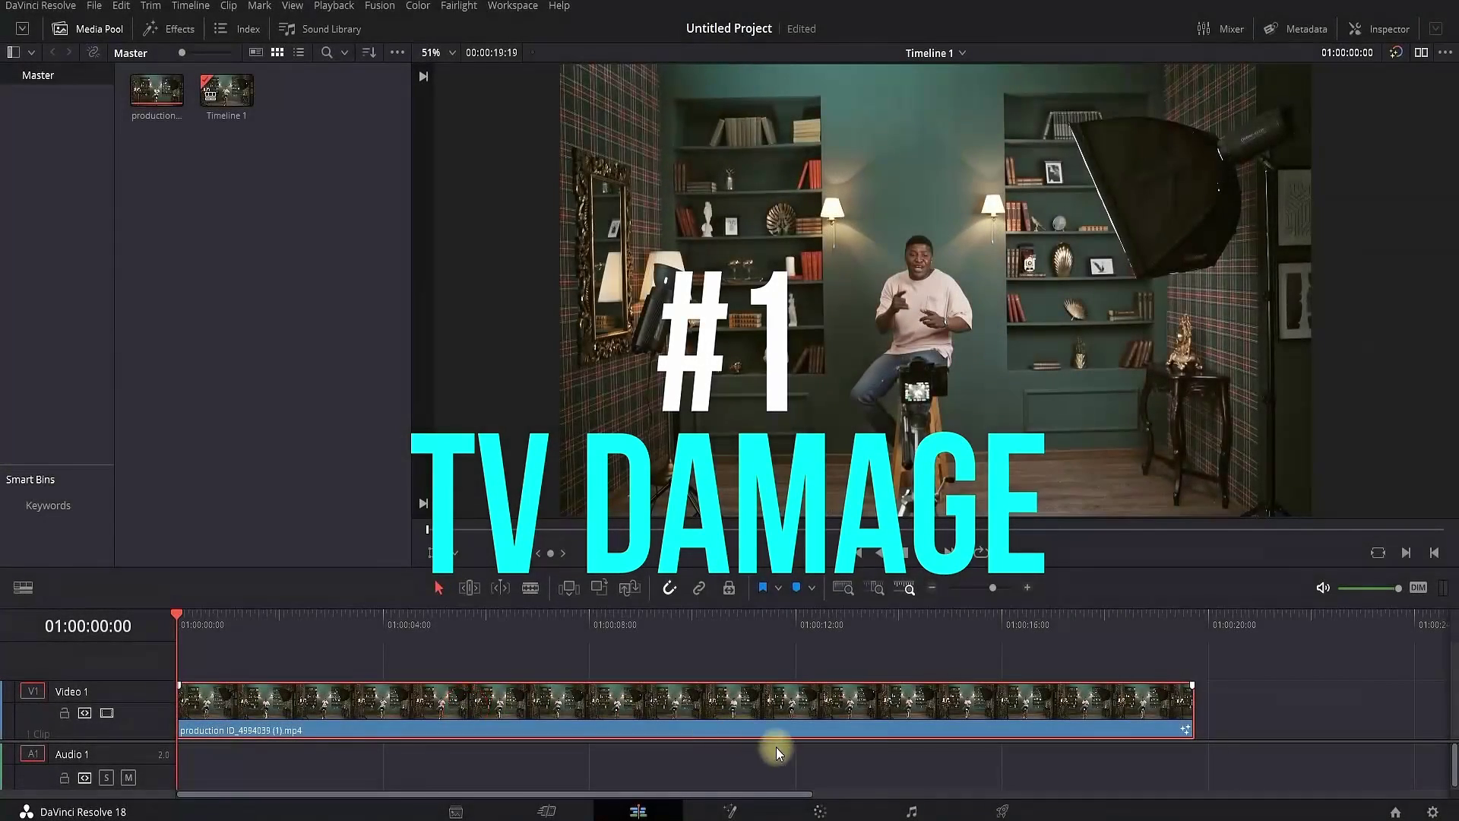
- On the Fusion page, insert a TV effect node between MediaIn1 and MediaOut1
{"action": "left_click", "coordinate": [729, 811]}
{"action": "left_click", "coordinate": [181, 32]}
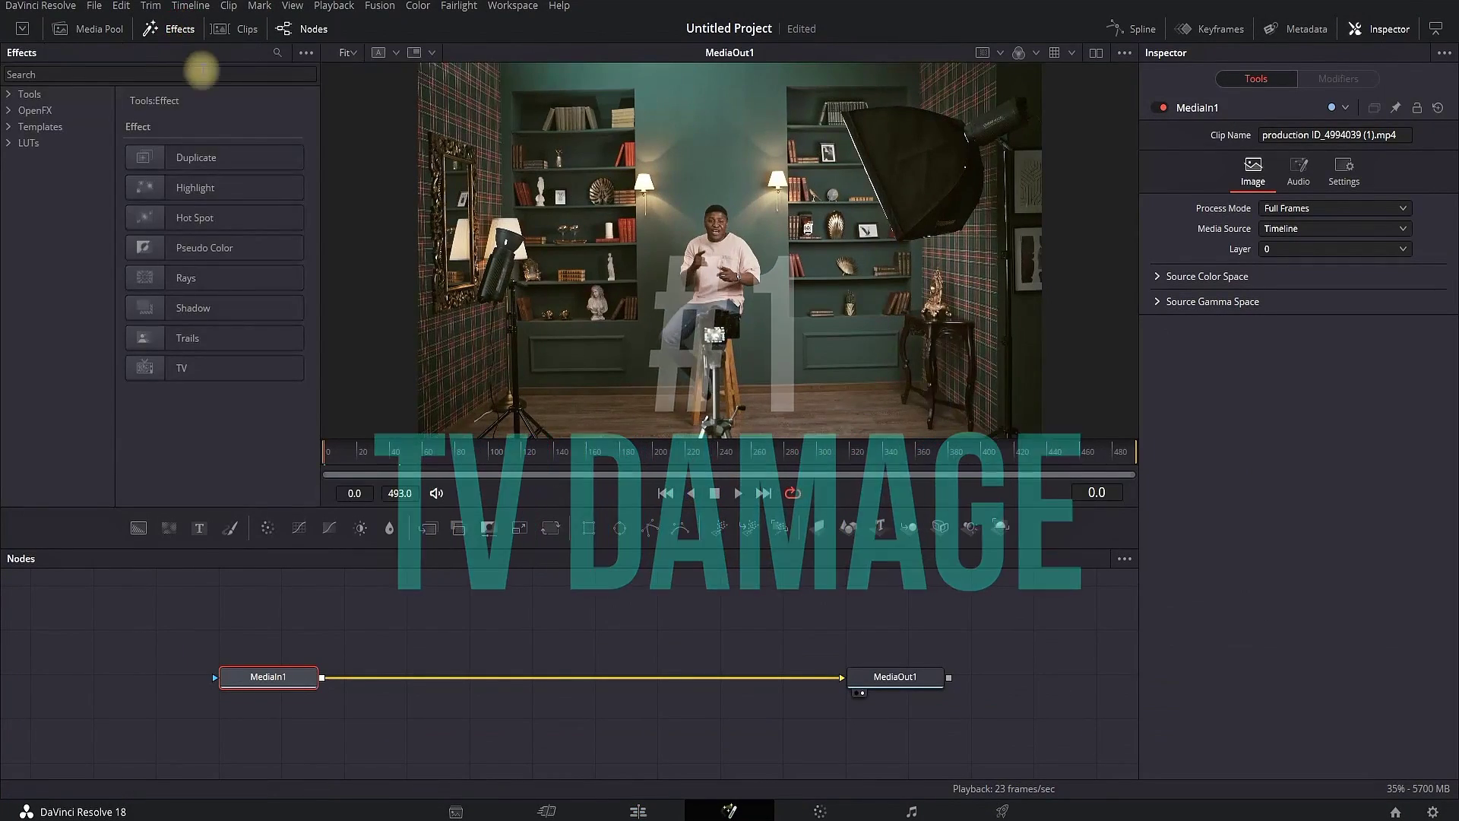
{"action": "left_click", "coordinate": [10, 94]}
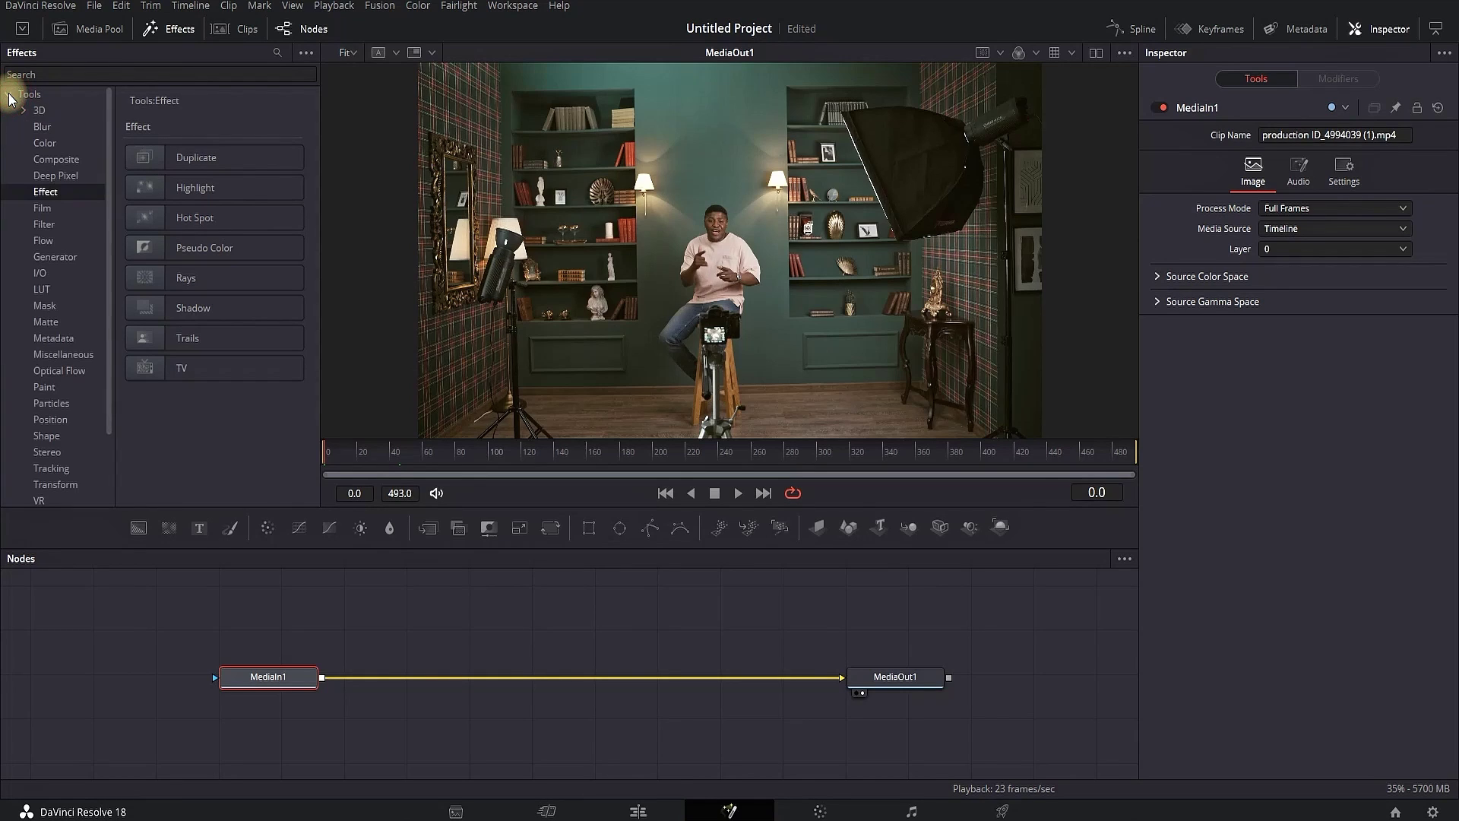
{"action": "left_click", "coordinate": [52, 194]}
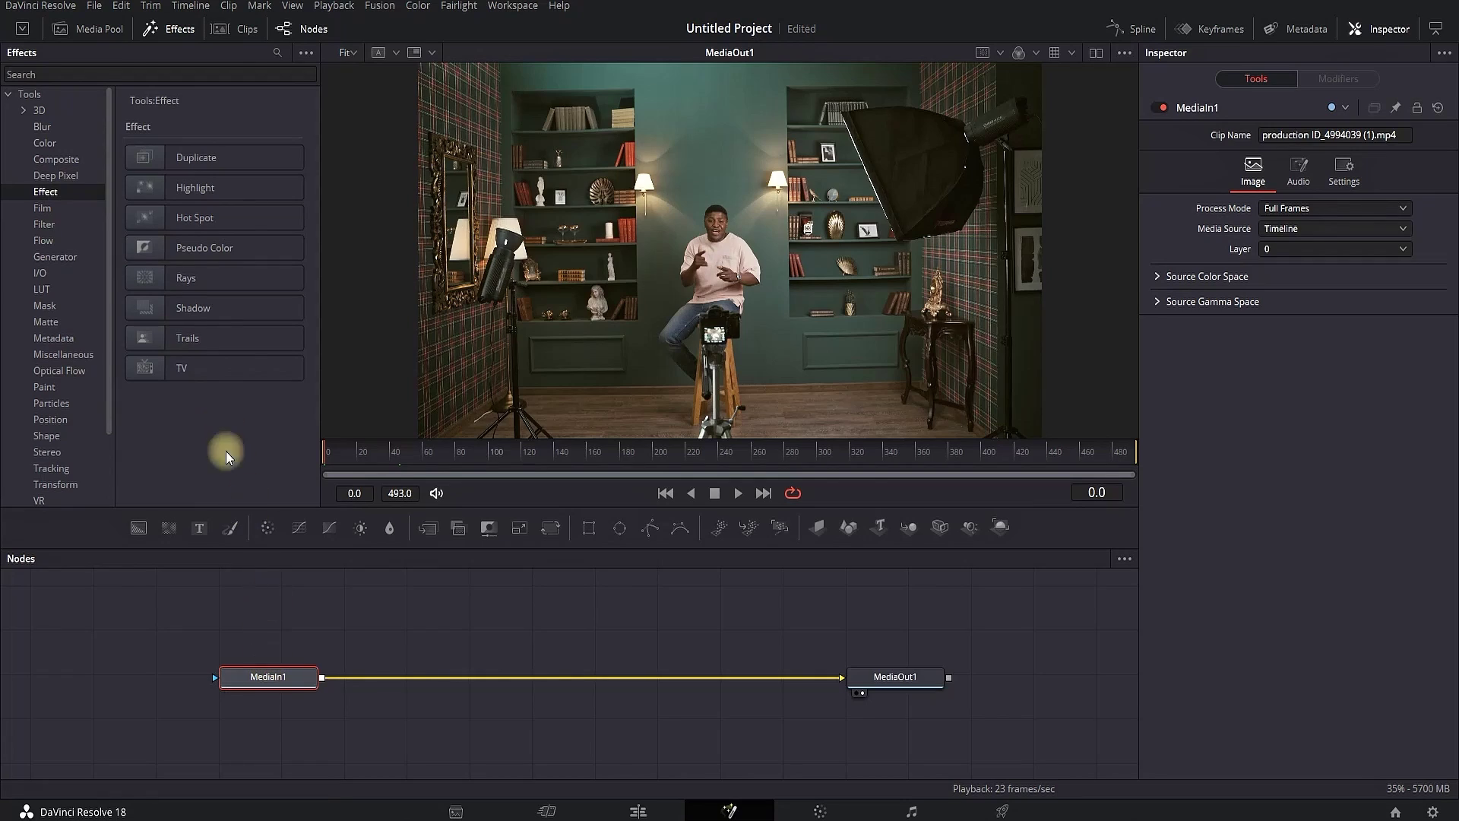
{"action": "left_click", "coordinate": [201, 371]}
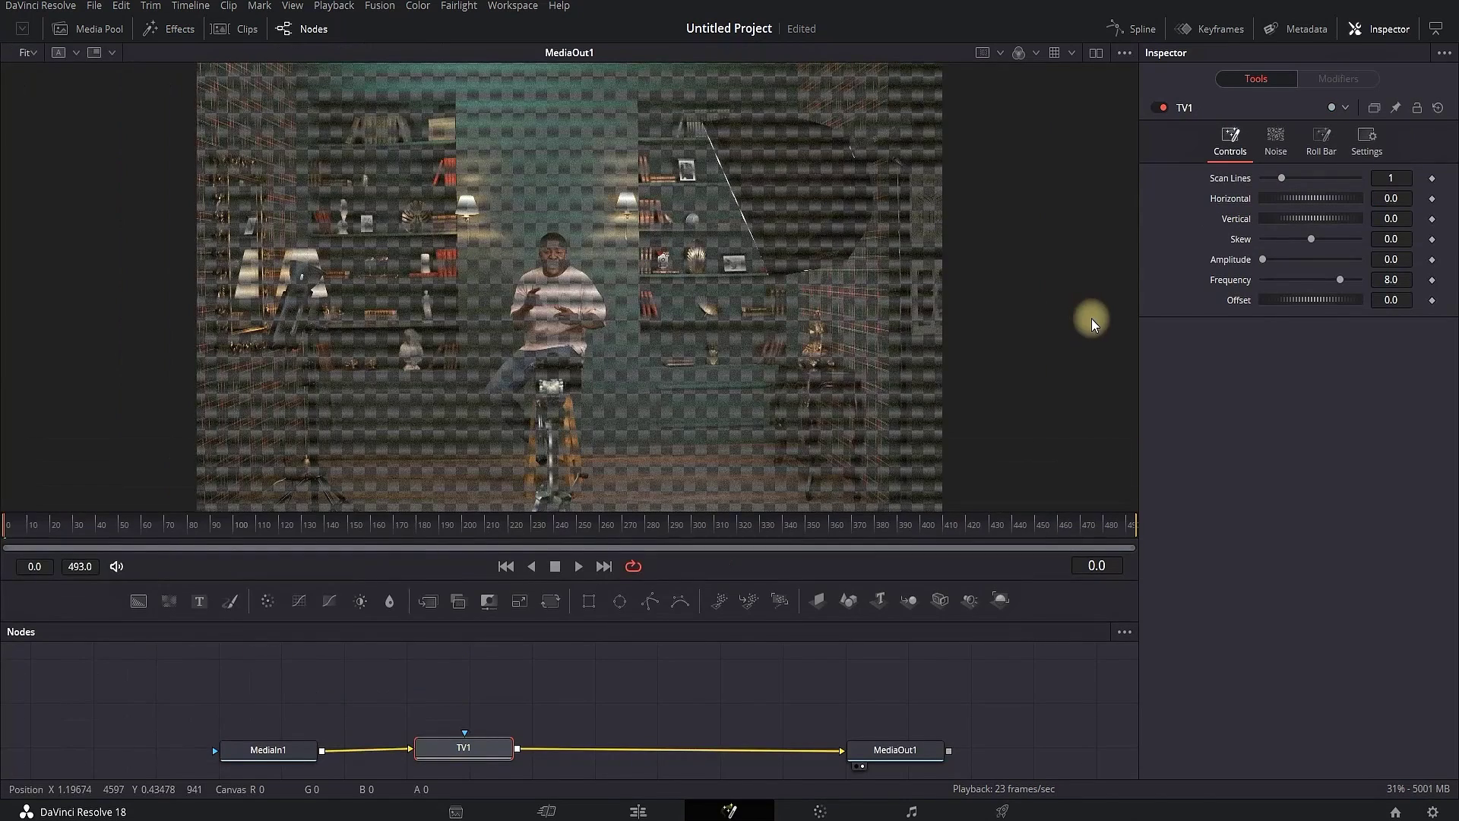
- Set TV1's Scan Lines to 0 and toggle the node off and on to compare
{"action": "mouse_move", "coordinate": [1288, 180]}
{"action": "left_mouse_down"}
{"action": "mouse_move", "coordinate": [1311, 181]}
{"action": "mouse_move", "coordinate": [1261, 179]}
{"action": "left_mouse_up"}
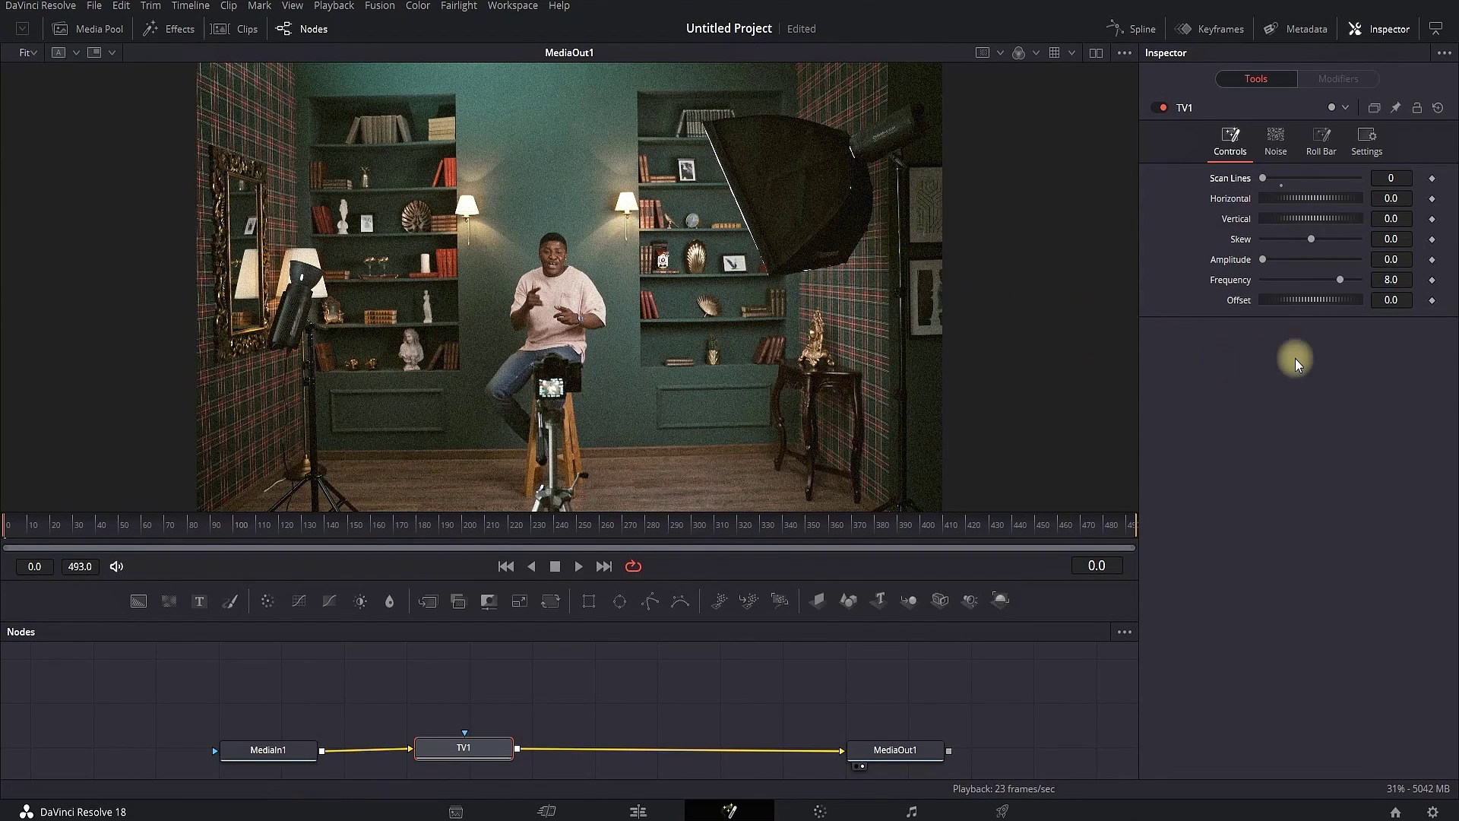
{"action": "left_click", "coordinate": [1161, 109]}
{"action": "left_click", "coordinate": [1161, 108]}
{"action": "left_click", "coordinate": [1161, 109]}
{"action": "left_click", "coordinate": [1161, 108]}
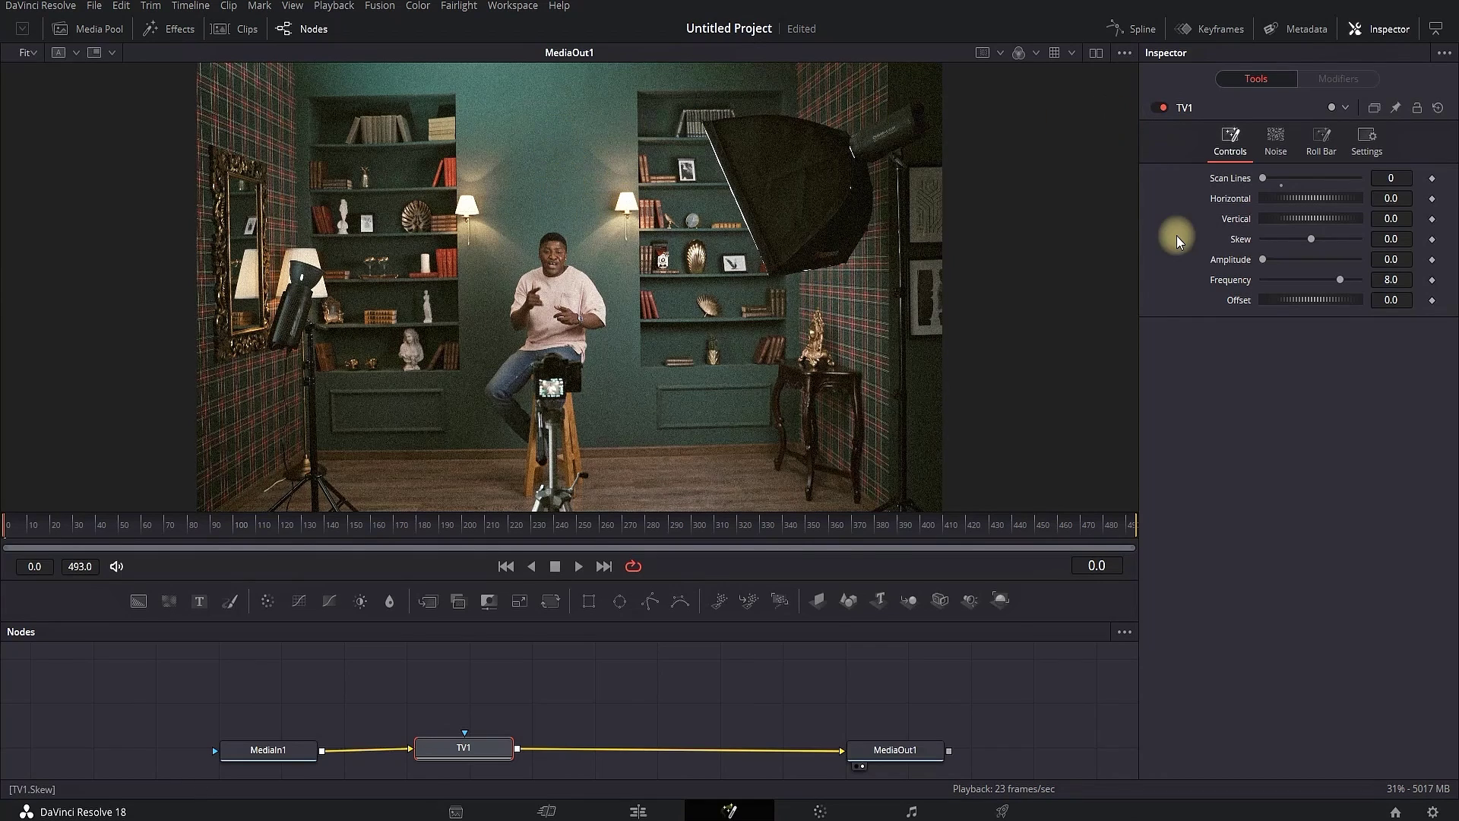
{"action": "left_click", "coordinate": [1271, 146]}
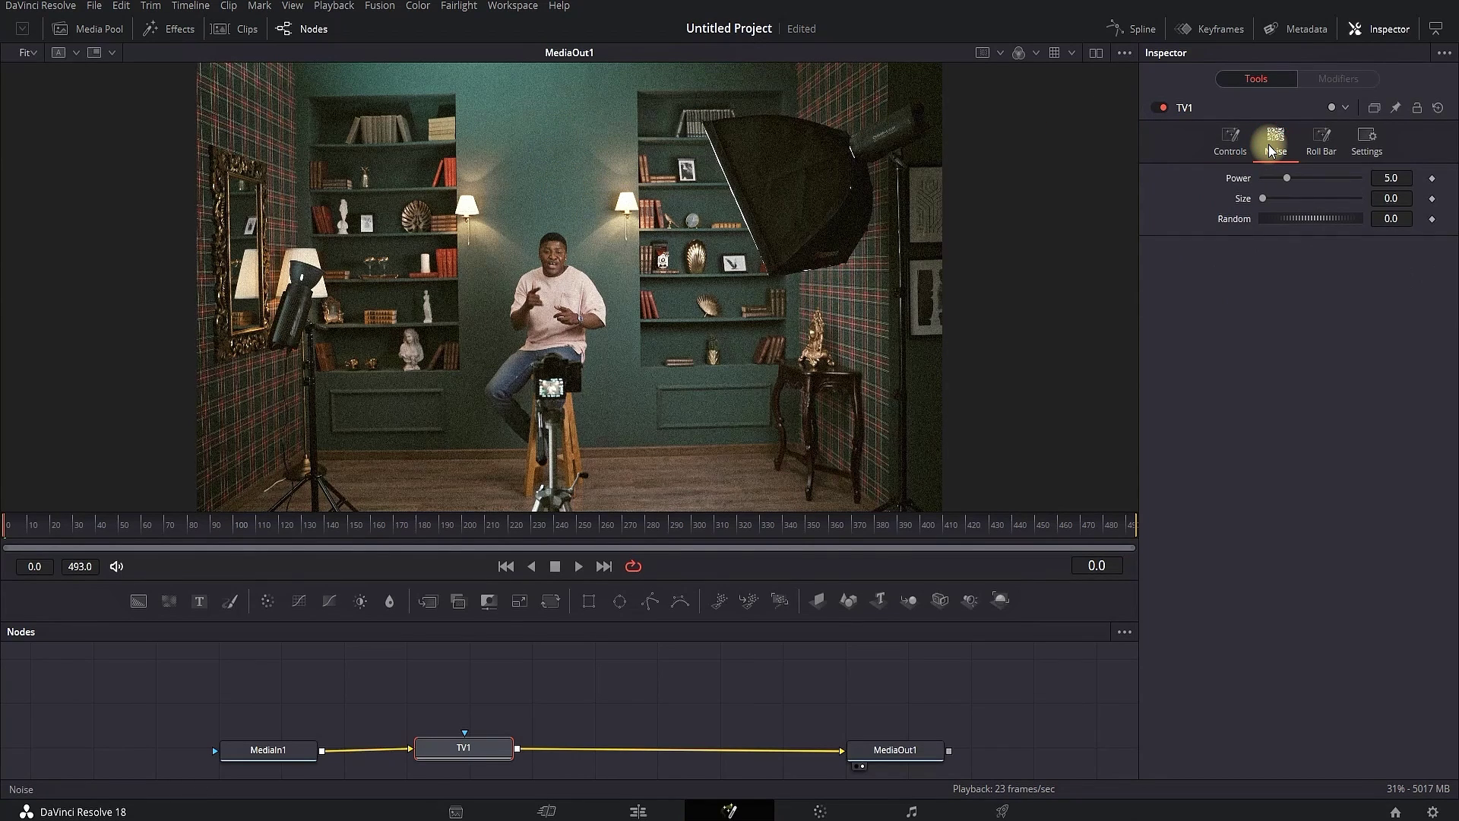
- Keyframe the TV noise Random from 0 at the first frame to 2.0 at the last, and preview it
{"action": "left_click", "coordinate": [1431, 219]}
{"action": "left_click_drag", "start_coordinate": [1123, 528], "coordinate": [1130, 530]}
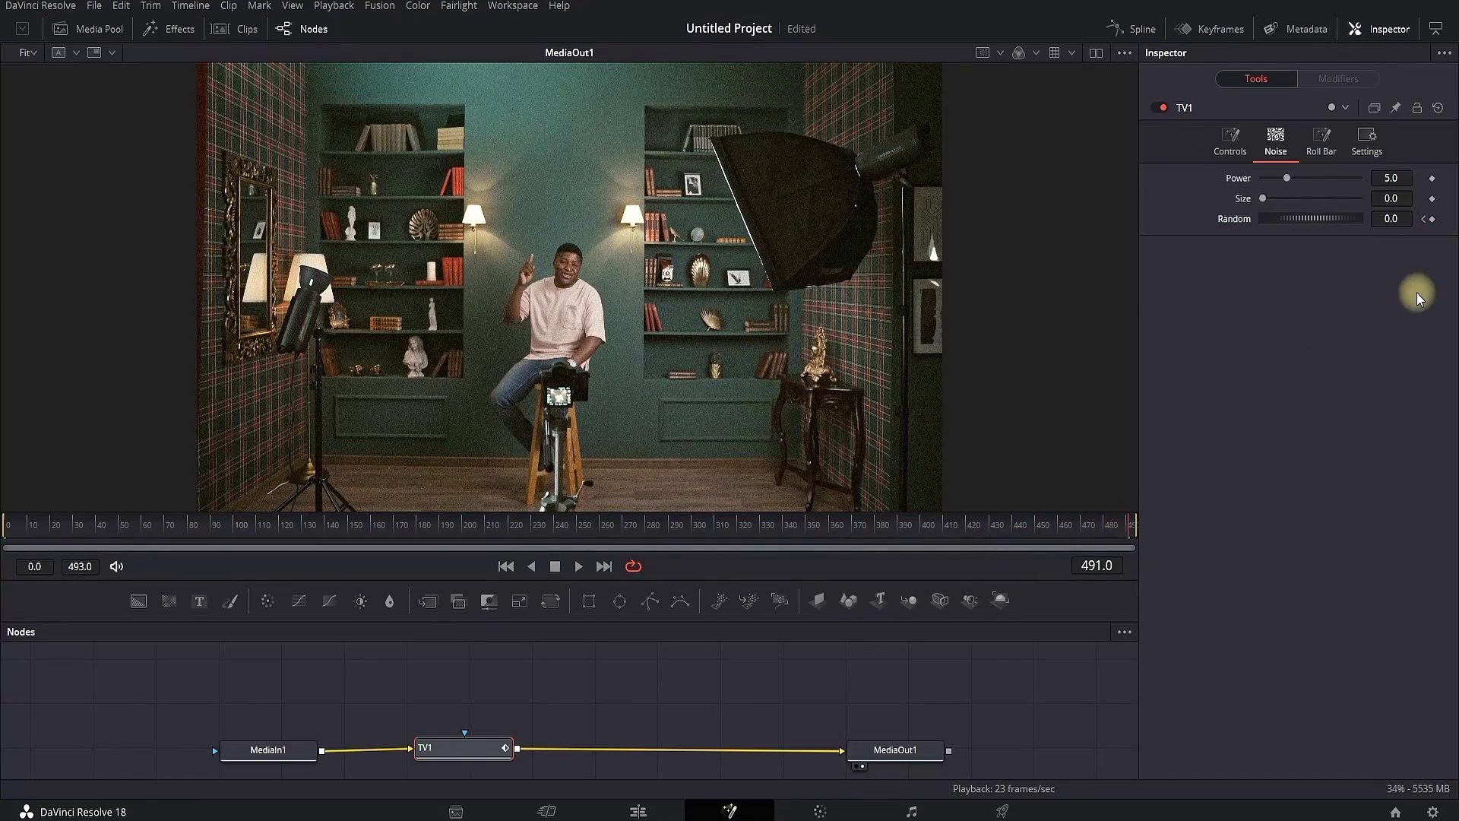
{"action": "left_click_drag", "start_coordinate": [1367, 217], "coordinate": [1370, 217]}
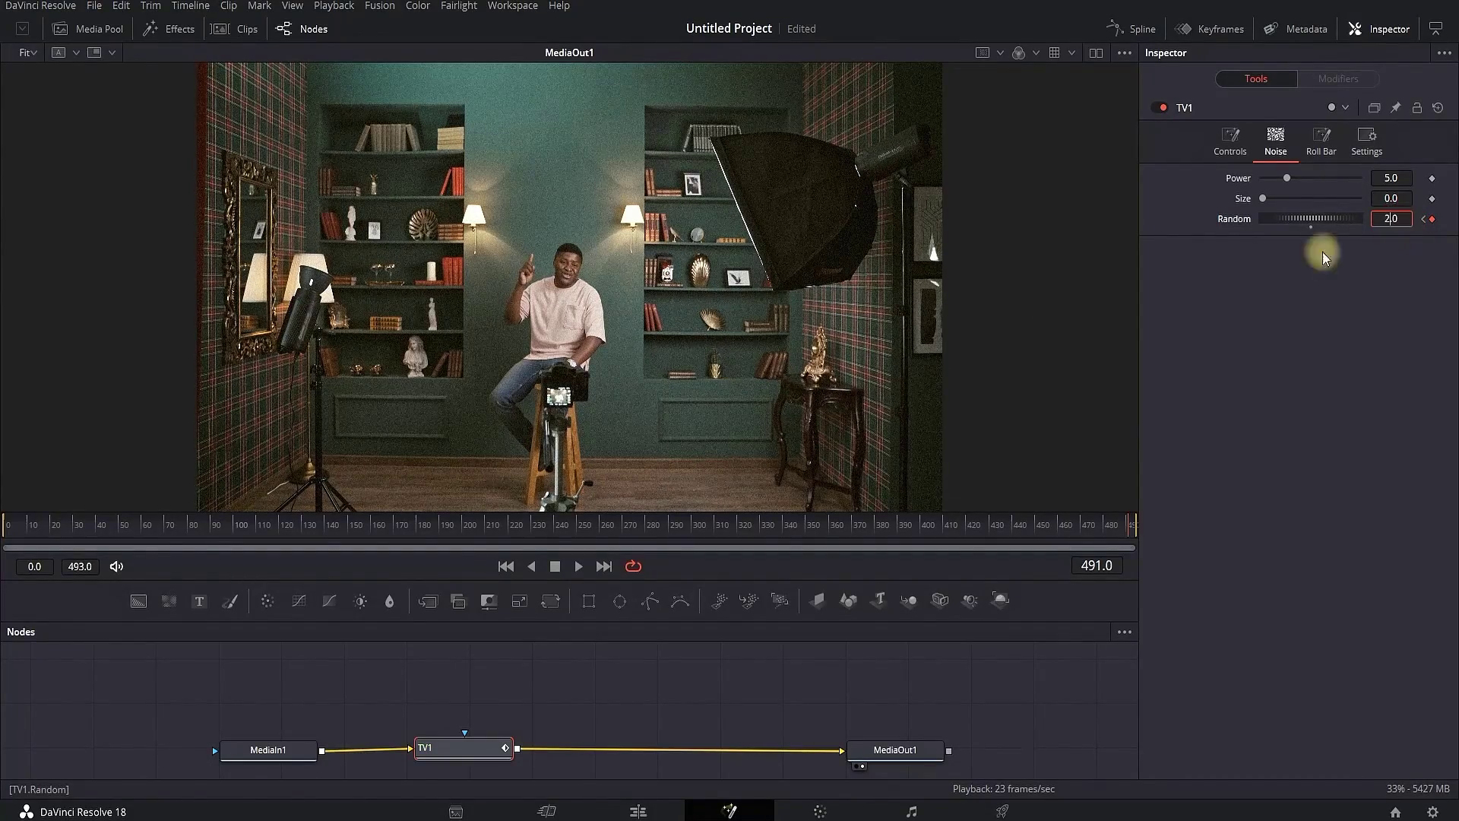
{"action": "left_click_drag", "start_coordinate": [72, 521], "coordinate": [9, 524]}
{"action": "left_click", "coordinate": [579, 566]}
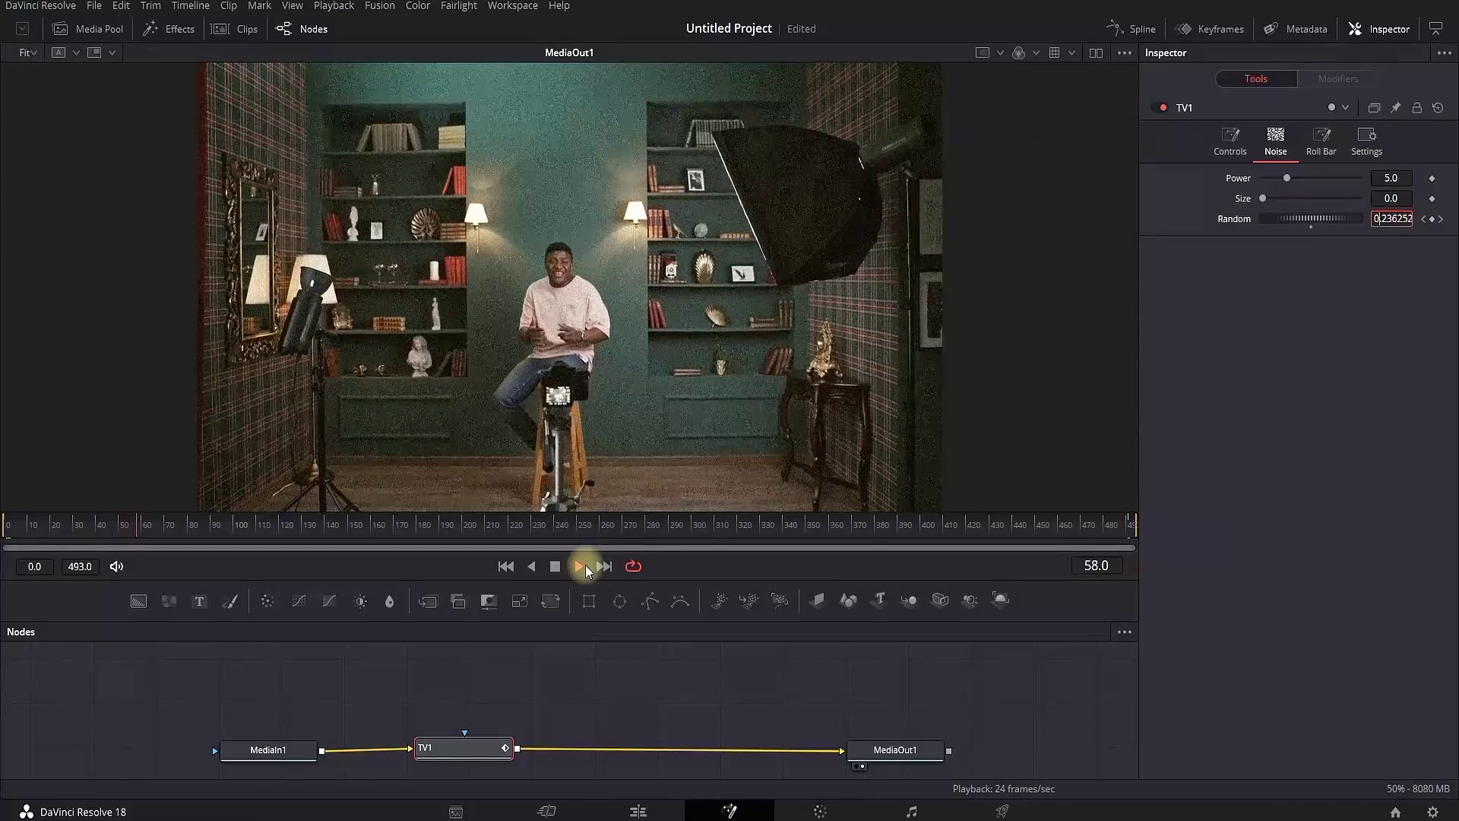
- Stop playback and raise the TV roll bar strength
{"action": "left_click", "coordinate": [1279, 178]}
{"action": "left_click", "coordinate": [1321, 145]}
{"action": "left_click_drag", "start_coordinate": [1311, 180], "coordinate": [1288, 217]}
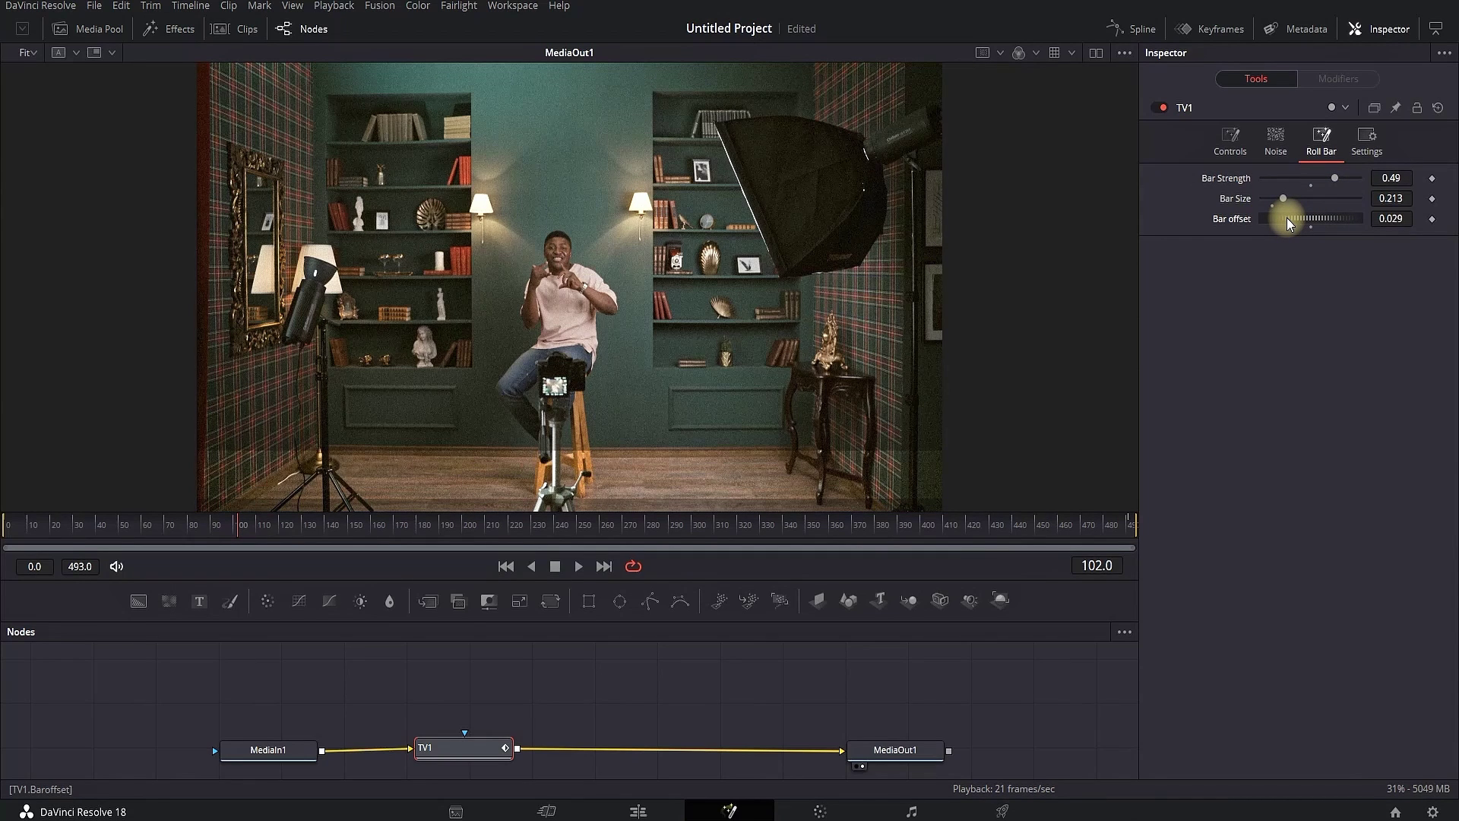
- Keyframe the roll bar offset at the start, set it to 50.0 at the clip's end, and preview
{"action": "left_click_drag", "start_coordinate": [112, 526], "coordinate": [67, 529]}
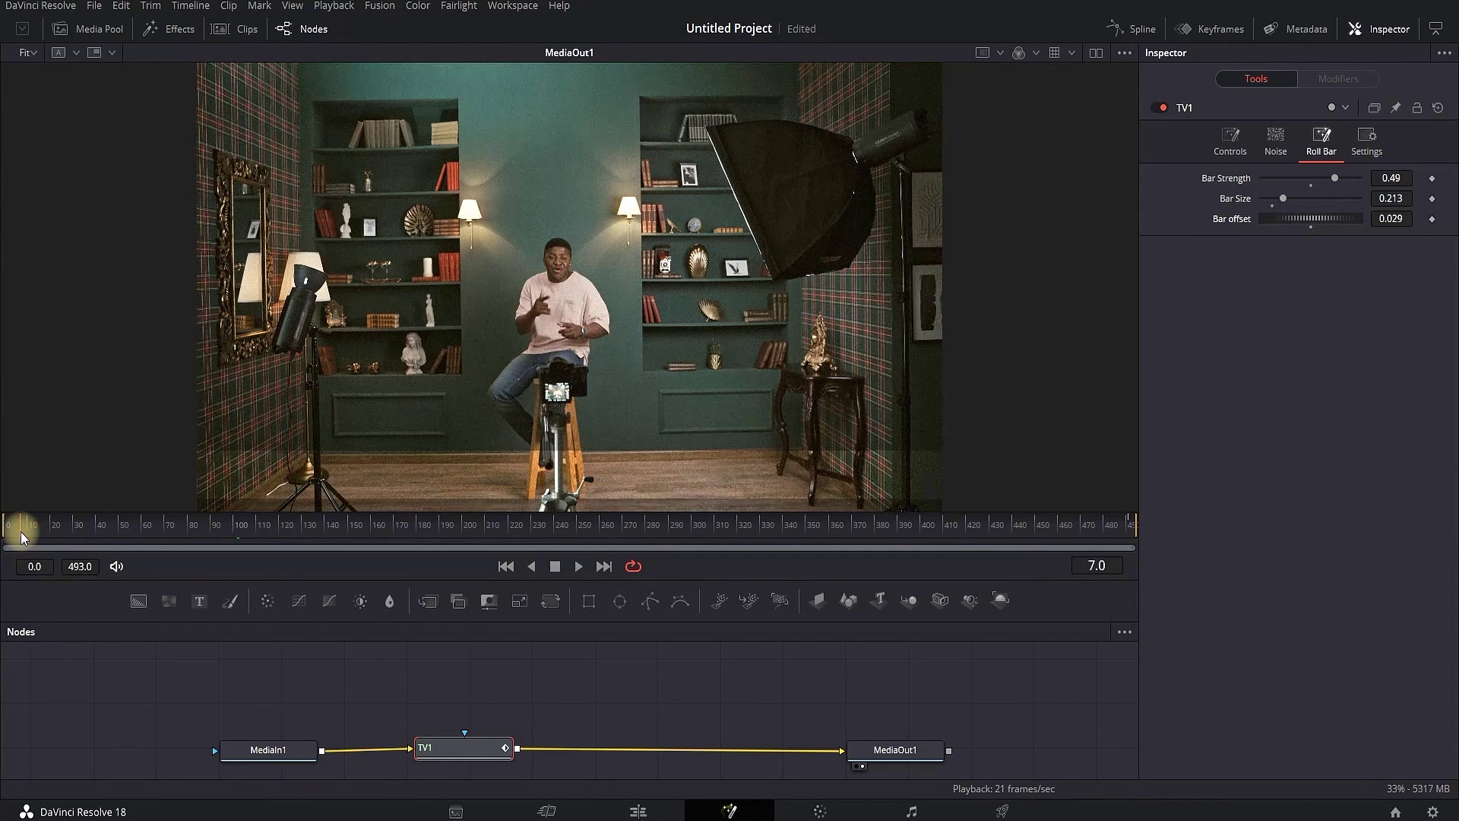
{"action": "left_click", "coordinate": [1432, 219]}
{"action": "left_click_drag", "start_coordinate": [818, 527], "coordinate": [1131, 526]}
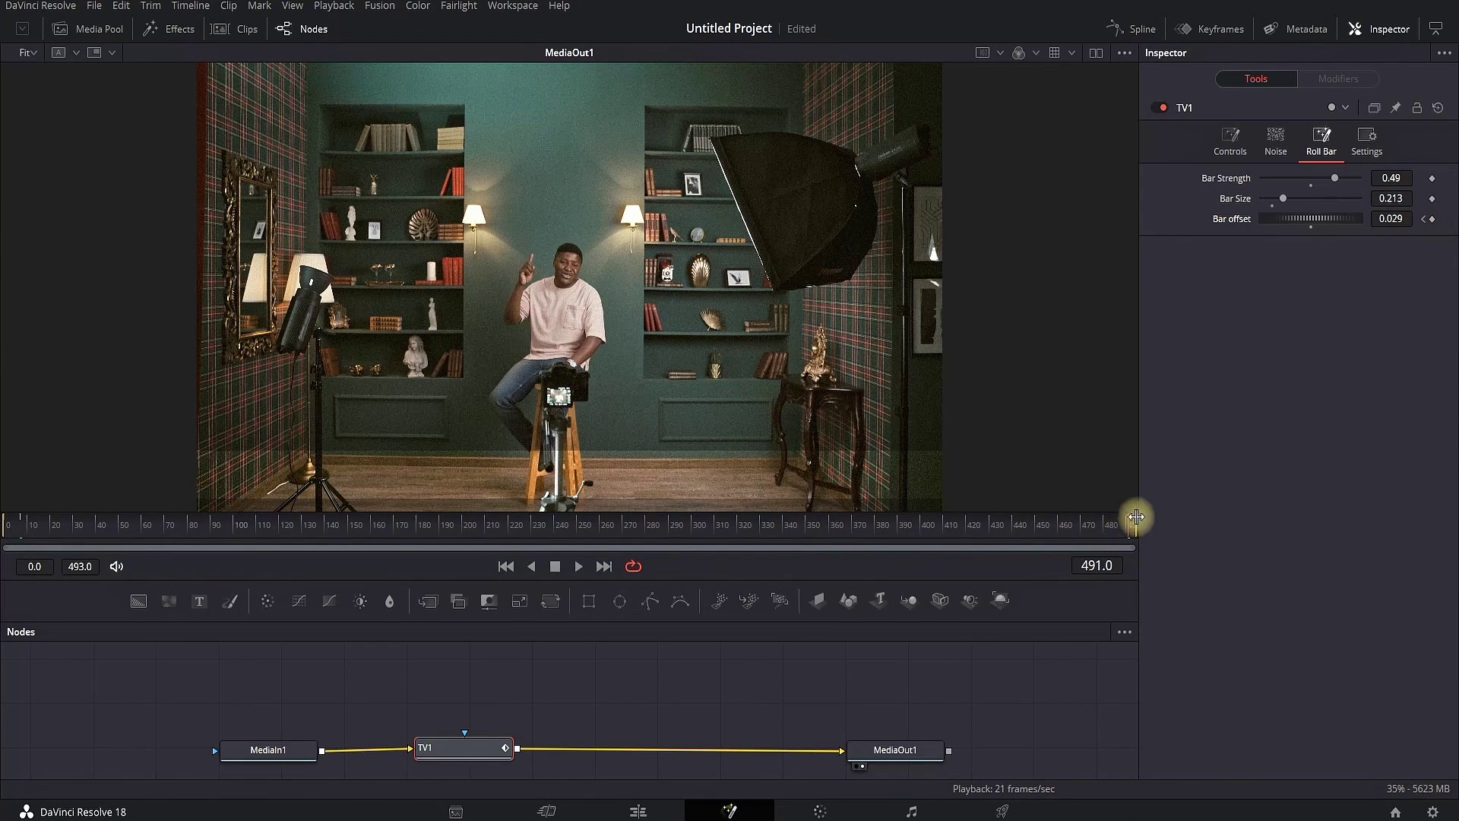
{"action": "type", "text": "5"}
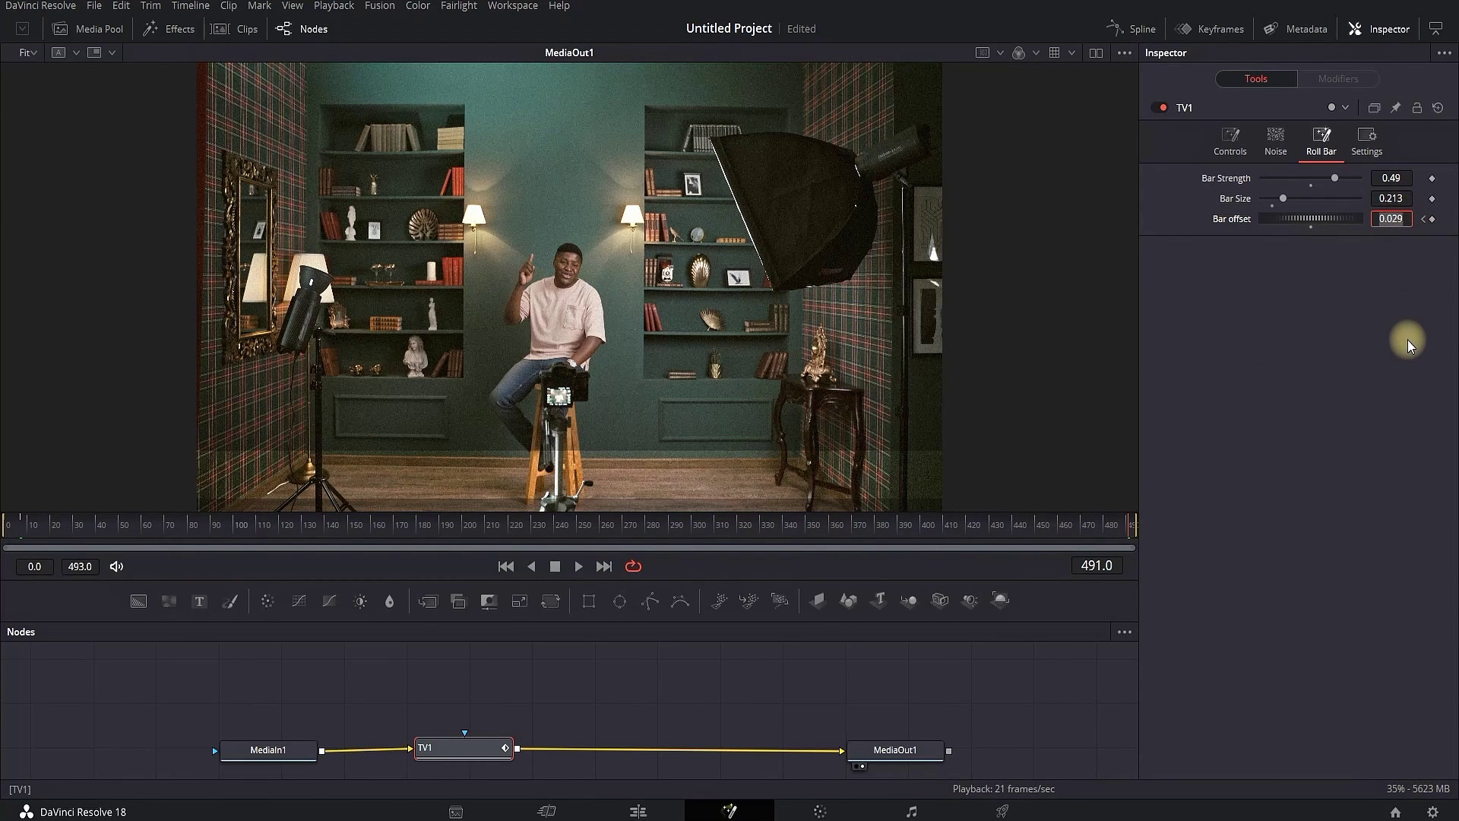
{"action": "type", "text": "0.0"}
{"action": "left_click", "coordinate": [9, 524]}
{"action": "left_click", "coordinate": [578, 564]}
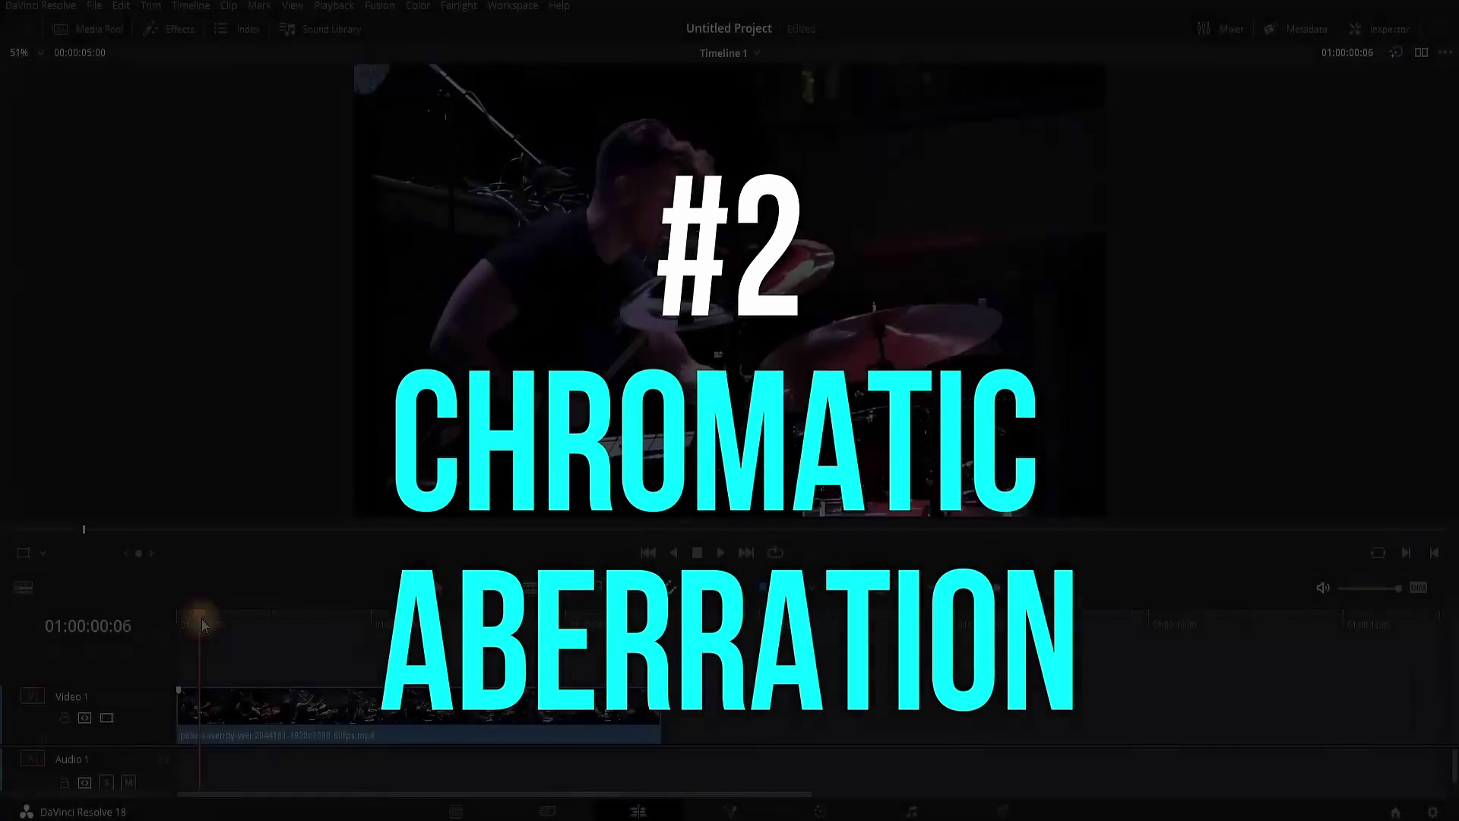
- Add a Chromatic Aberration node to the drummer clip in Fusion and set its strength to 0.005
{"action": "left_click_drag", "start_coordinate": [234, 624], "coordinate": [177, 612]}
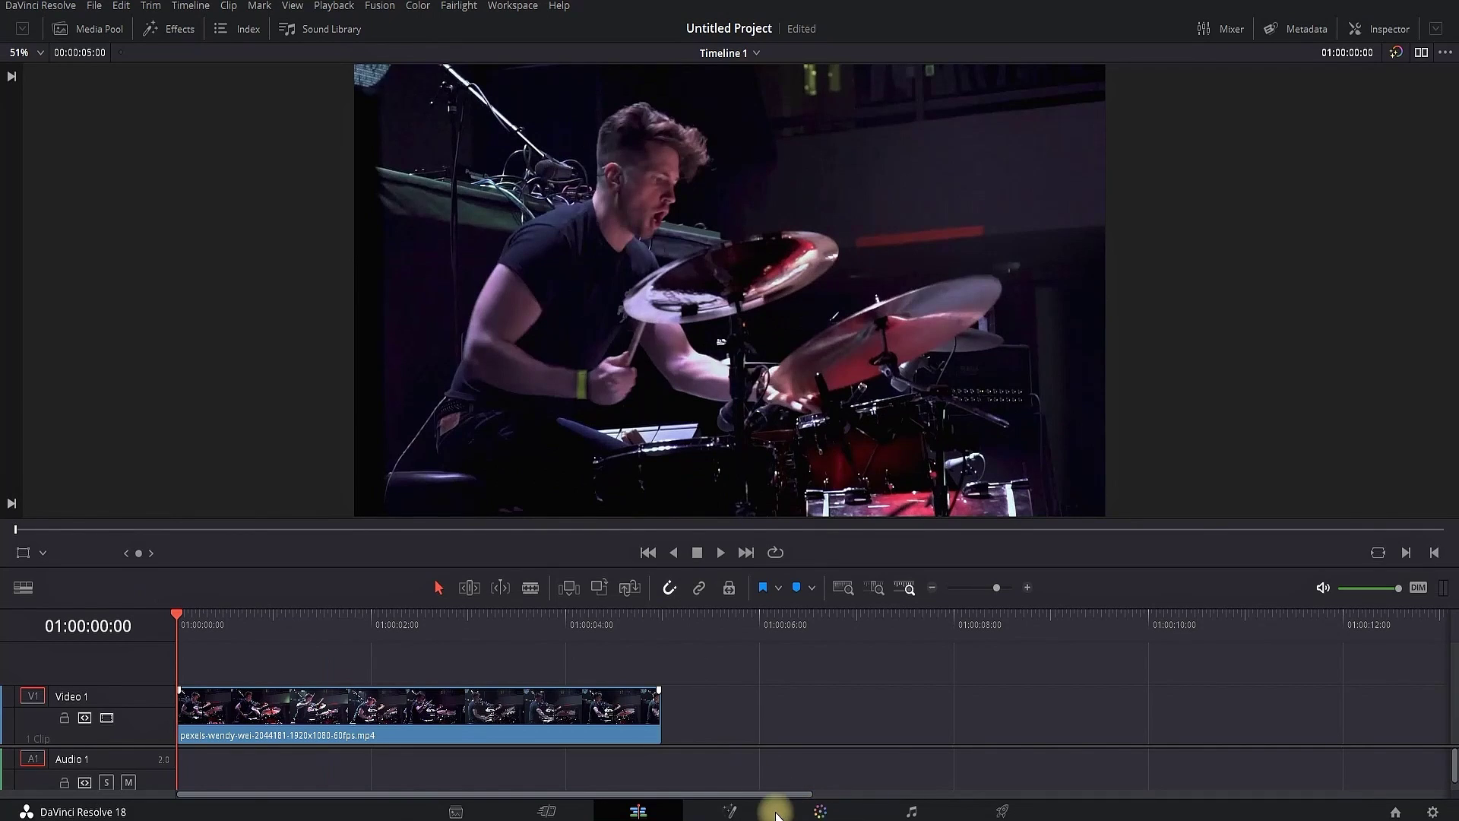
{"action": "left_click", "coordinate": [730, 812]}
{"action": "left_click", "coordinate": [169, 29]}
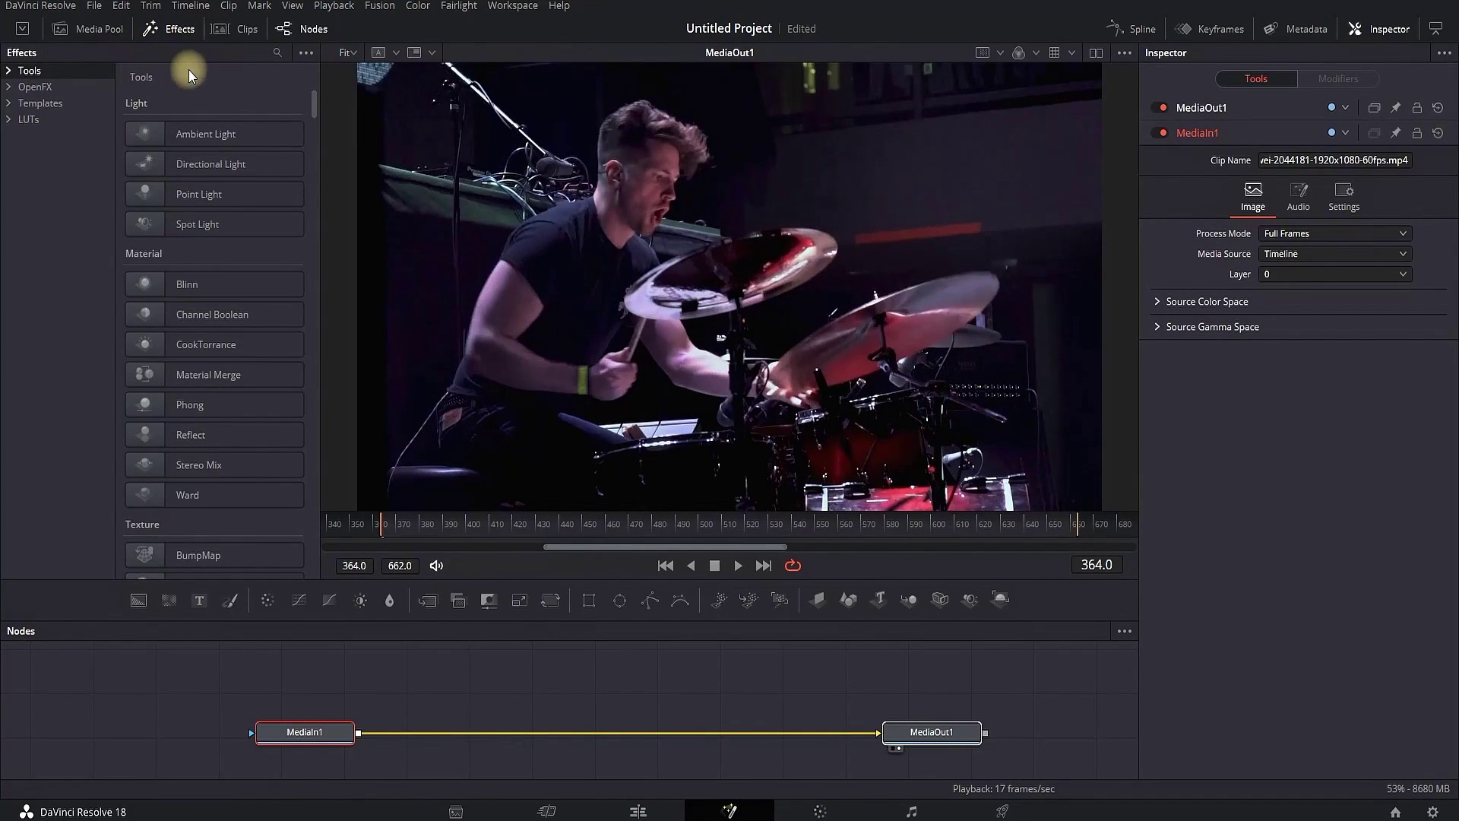
{"action": "left_click", "coordinate": [277, 52]}
{"action": "type", "text": "chrom"}
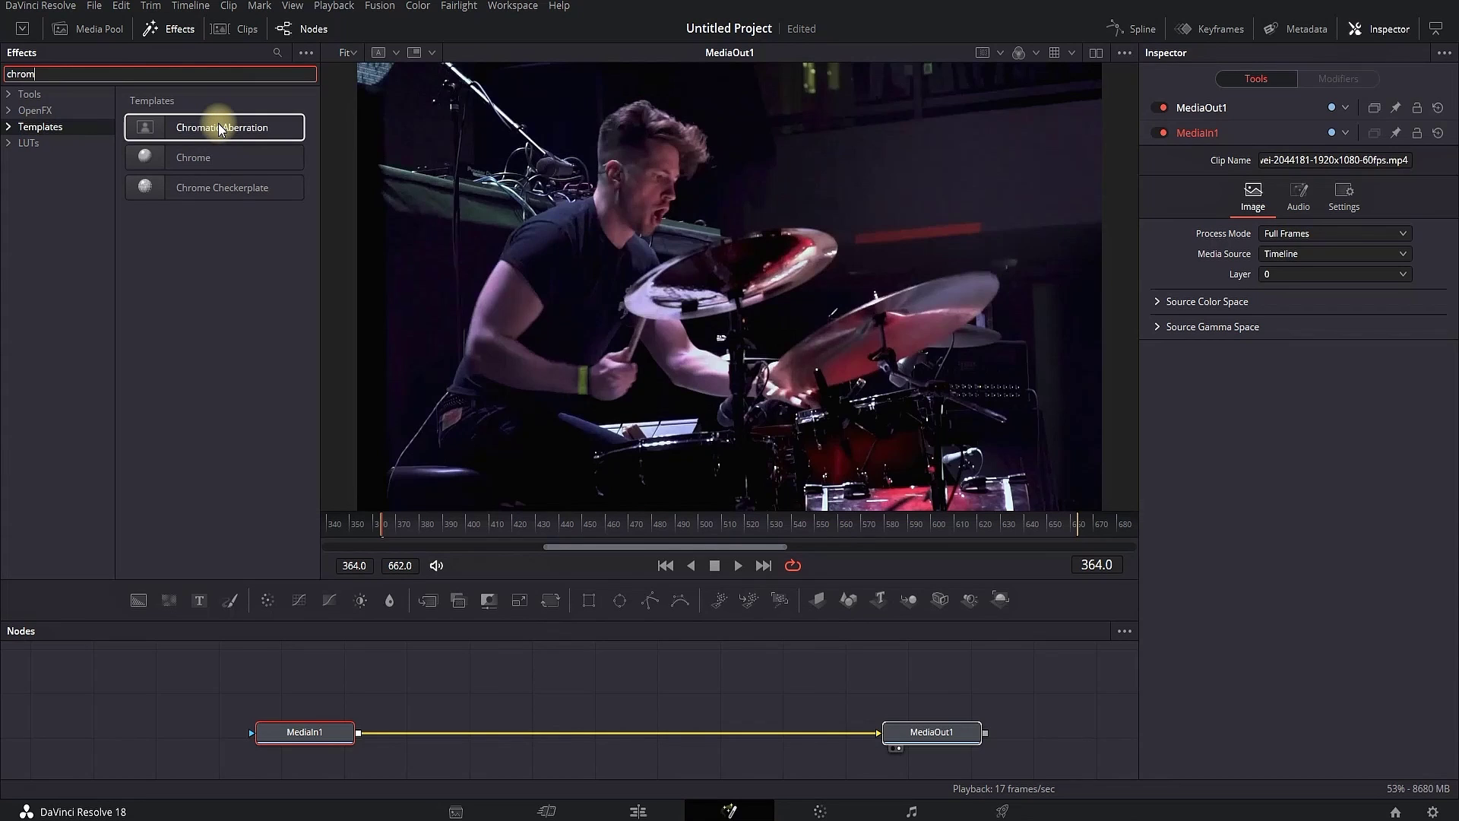
{"action": "double_click", "coordinate": [220, 128]}
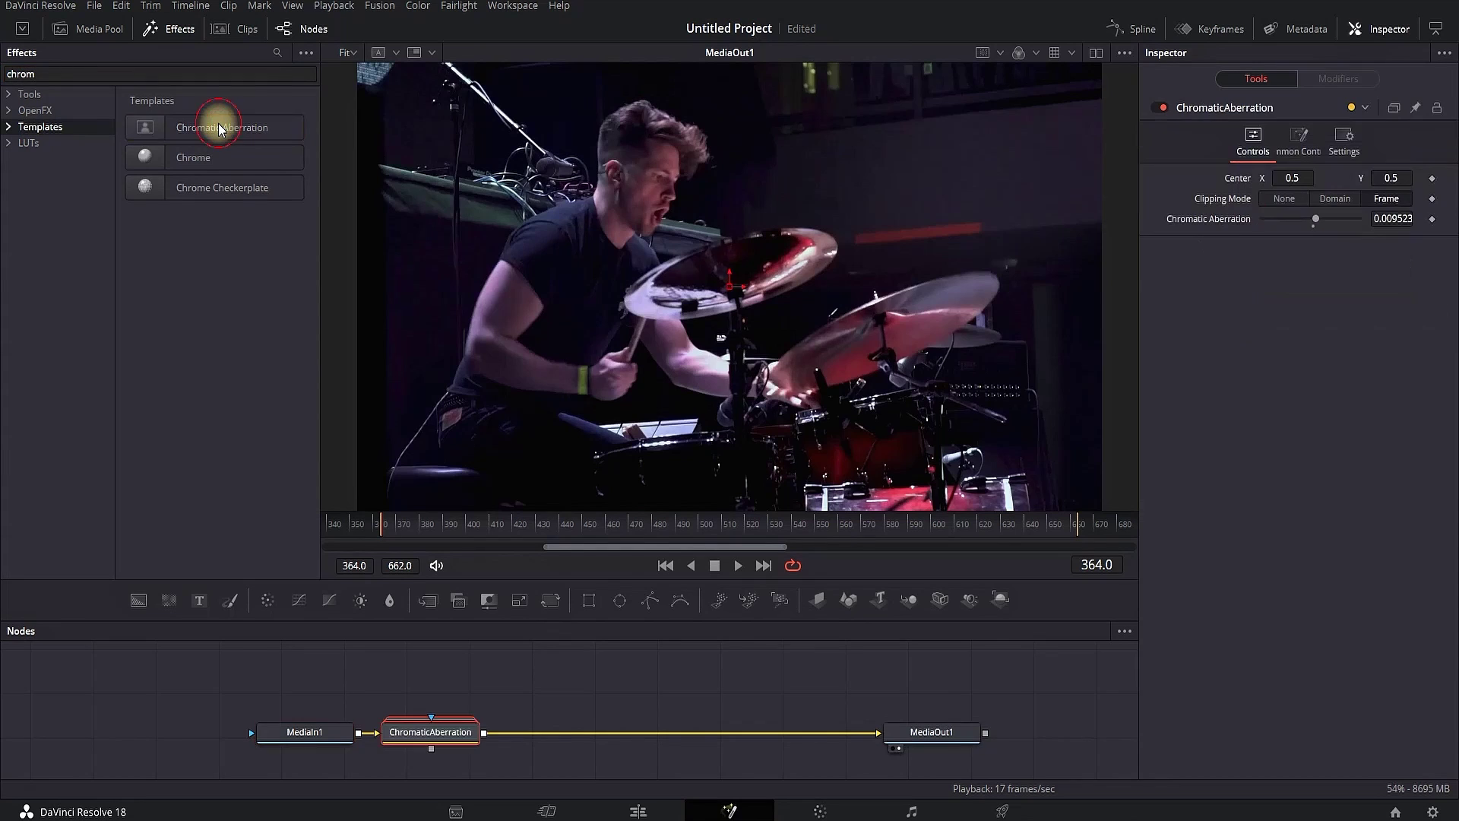
{"action": "left_click_drag", "start_coordinate": [430, 731], "coordinate": [525, 698]}
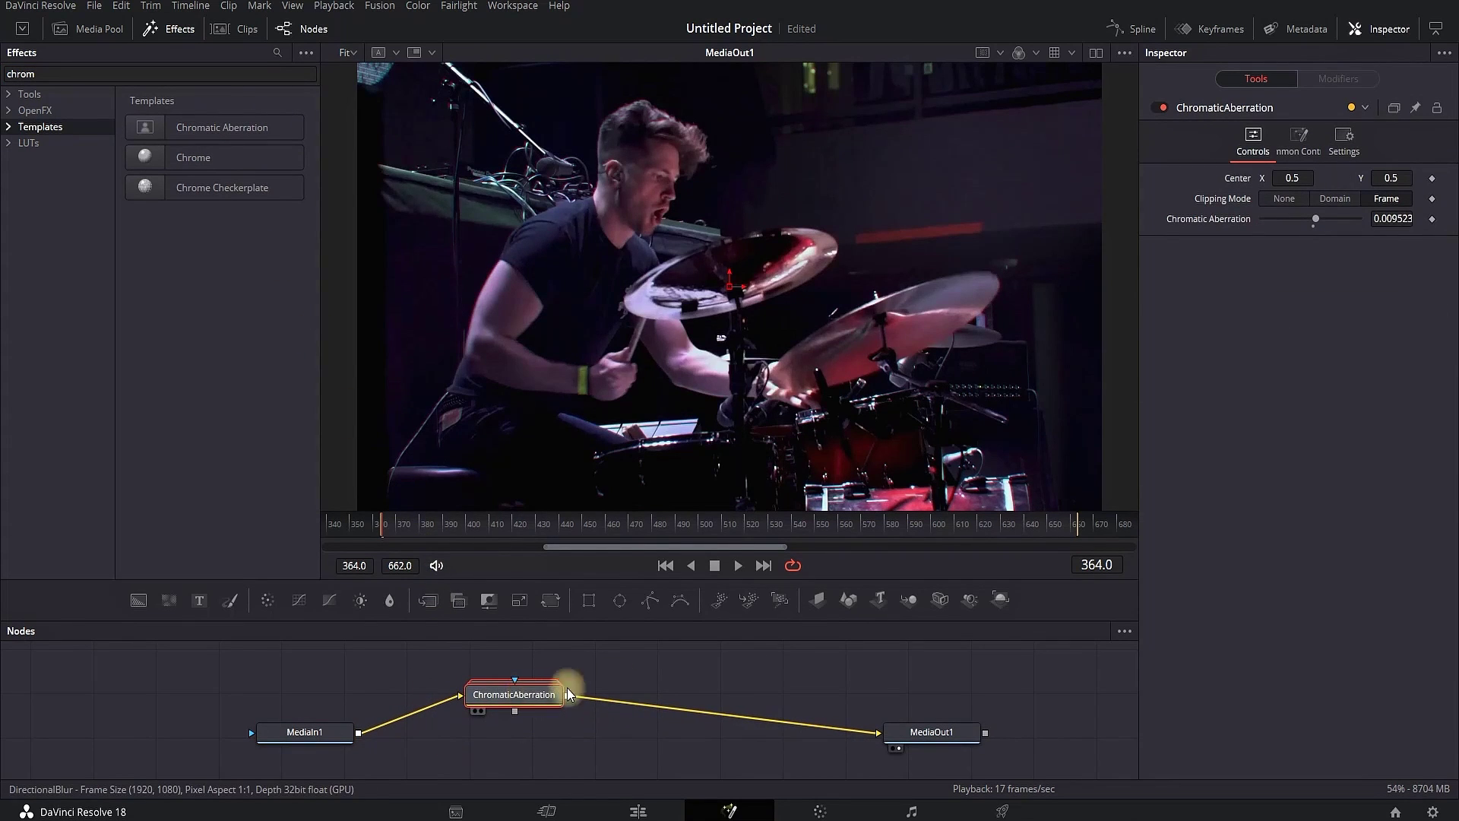
{"action": "left_click_drag", "start_coordinate": [1315, 218], "coordinate": [1280, 244]}
{"action": "left_click_drag", "start_coordinate": [380, 521], "coordinate": [594, 515]}
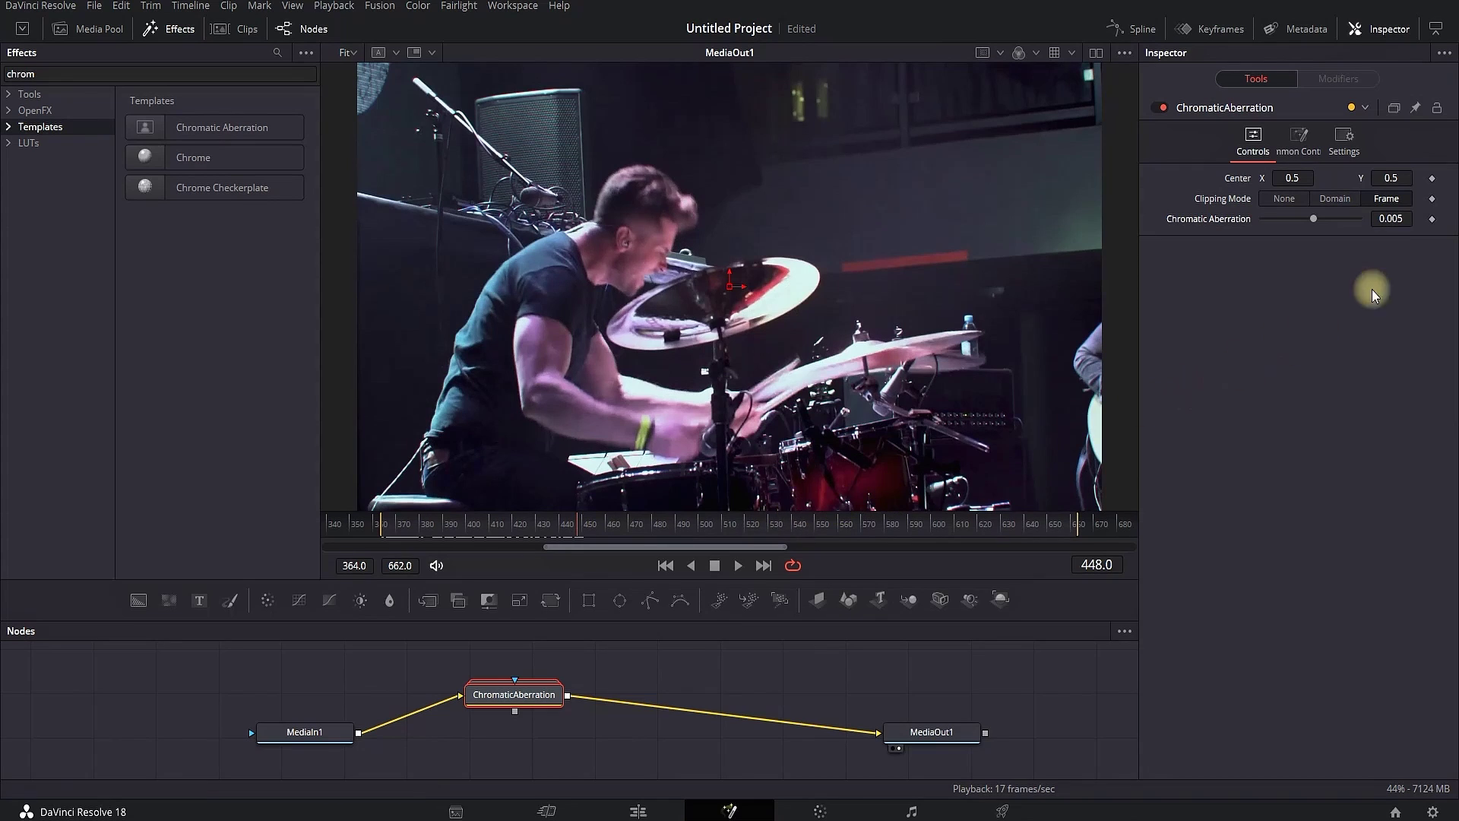
- Keyframe the aberration amount, then raise it to 0.1 at frame 461
{"action": "left_click", "coordinate": [1431, 219]}
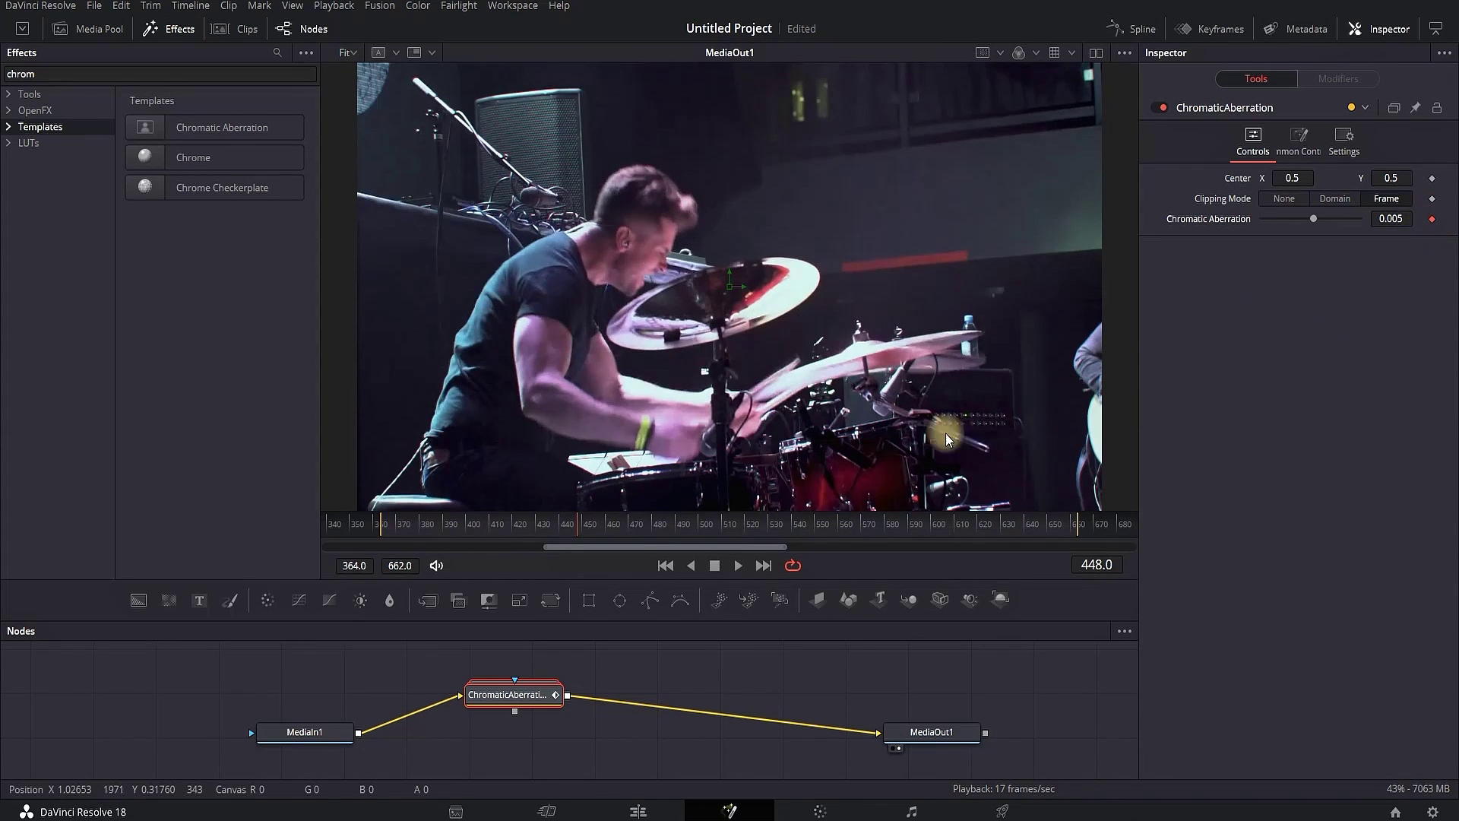
{"action": "left_click", "coordinate": [609, 523]}
{"action": "left_click_drag", "start_coordinate": [1315, 220], "coordinate": [1376, 222]}
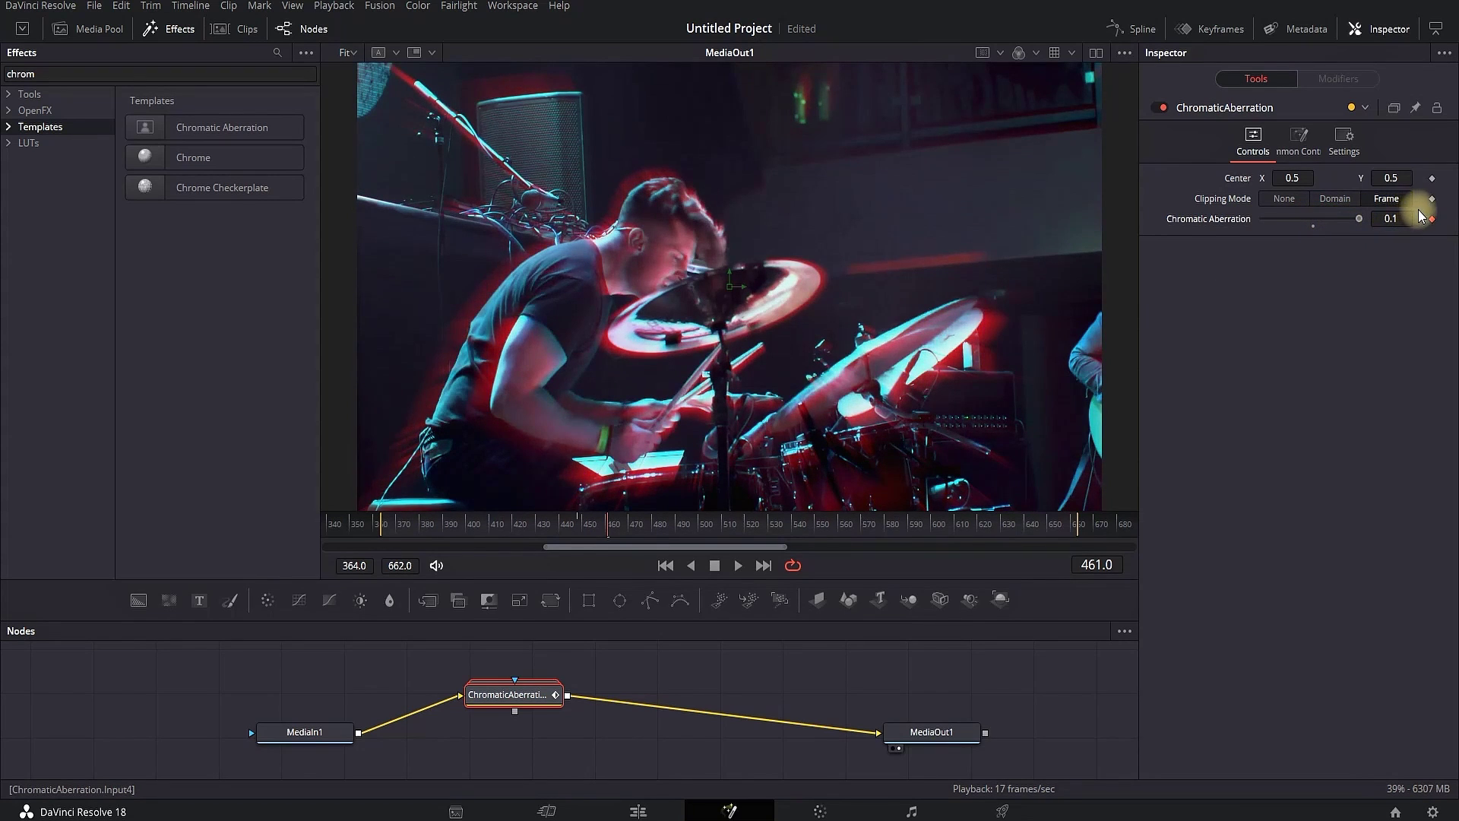
- Shift the aberration centre to the right, preview at frame 478, and lower the strength
{"action": "left_click_drag", "start_coordinate": [1296, 178], "coordinate": [1342, 162]}
{"action": "left_click_drag", "start_coordinate": [739, 183], "coordinate": [978, 187]}
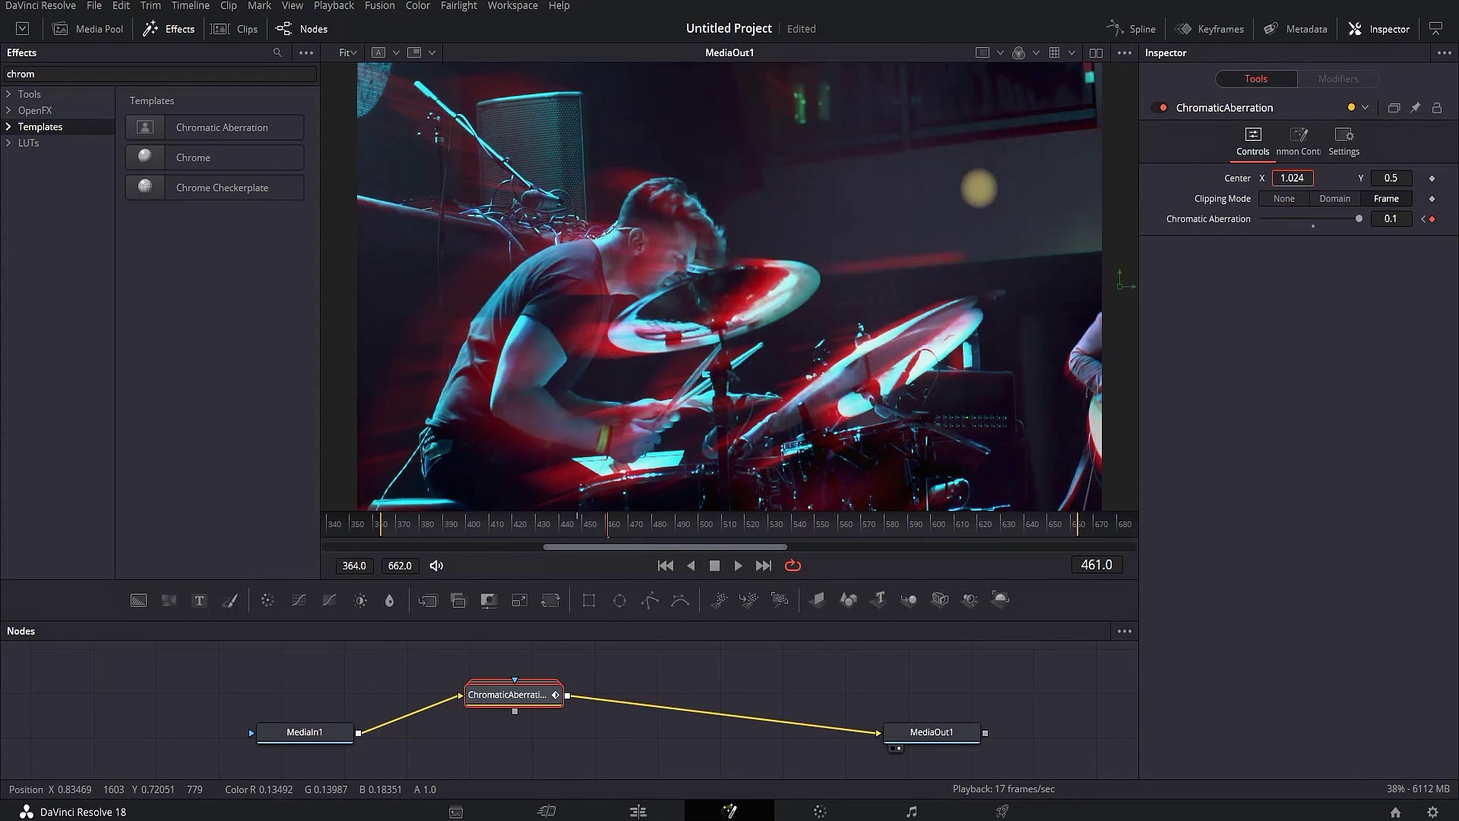
{"action": "left_click", "coordinate": [648, 525]}
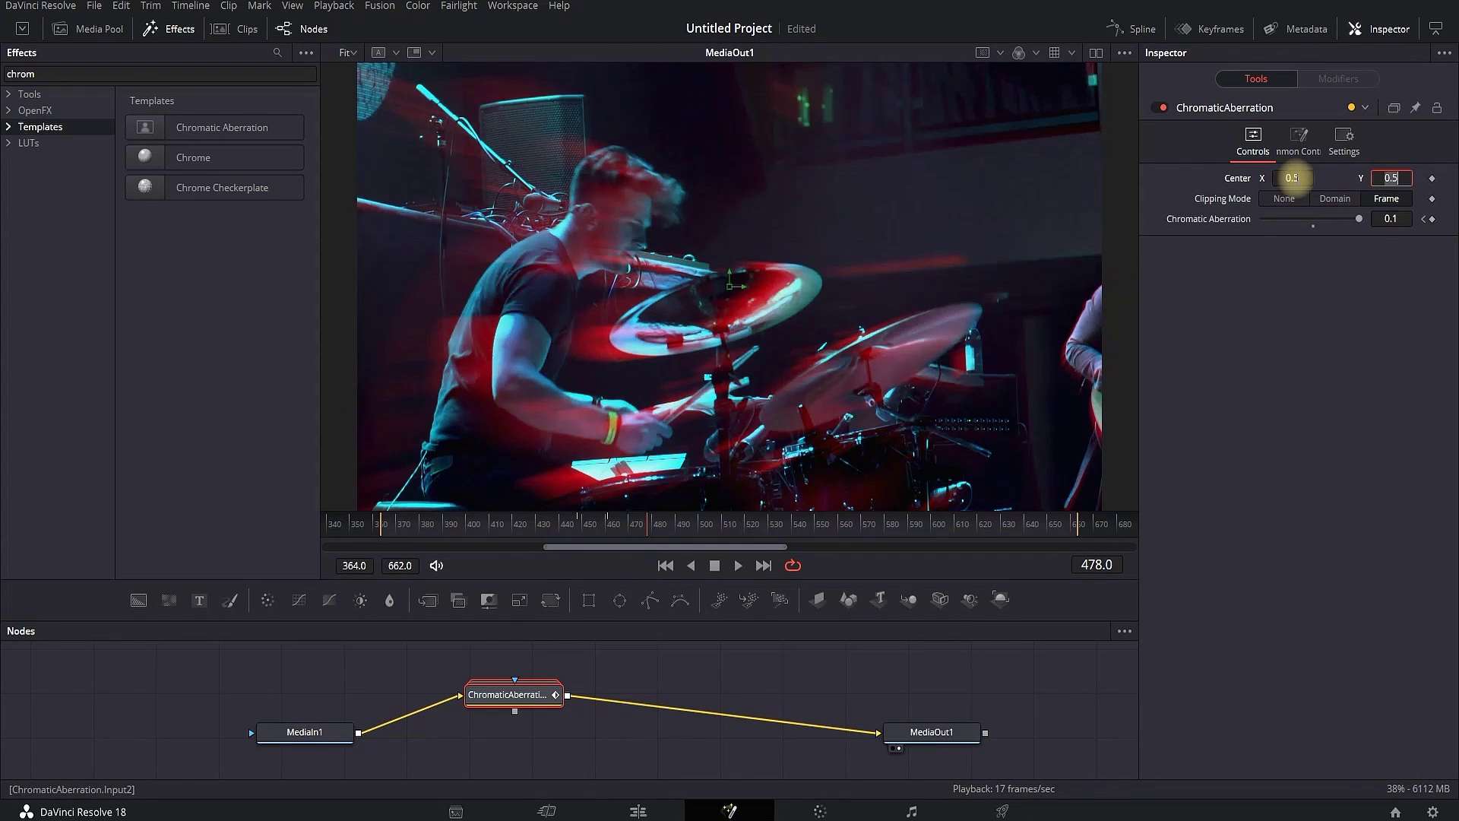
{"action": "left_click", "coordinate": [1314, 226]}
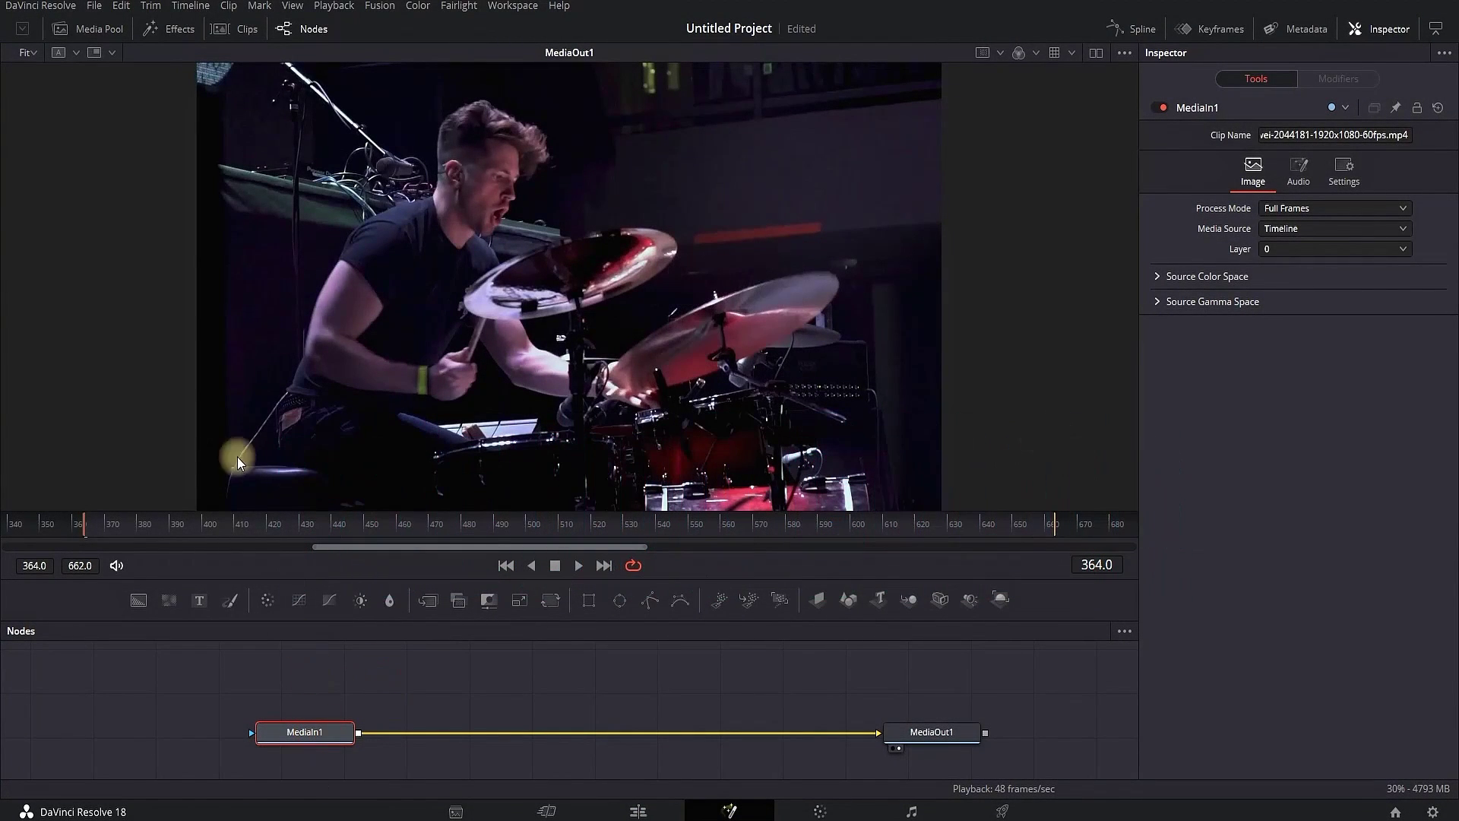
- Add a Pseudo Color effect, set its Blend to 0.0, and scrub to frame 448
{"action": "left_click", "coordinate": [171, 28]}
{"action": "left_click", "coordinate": [91, 74]}
{"action": "type", "text": "pseu"}
{"action": "double_click", "coordinate": [205, 126]}
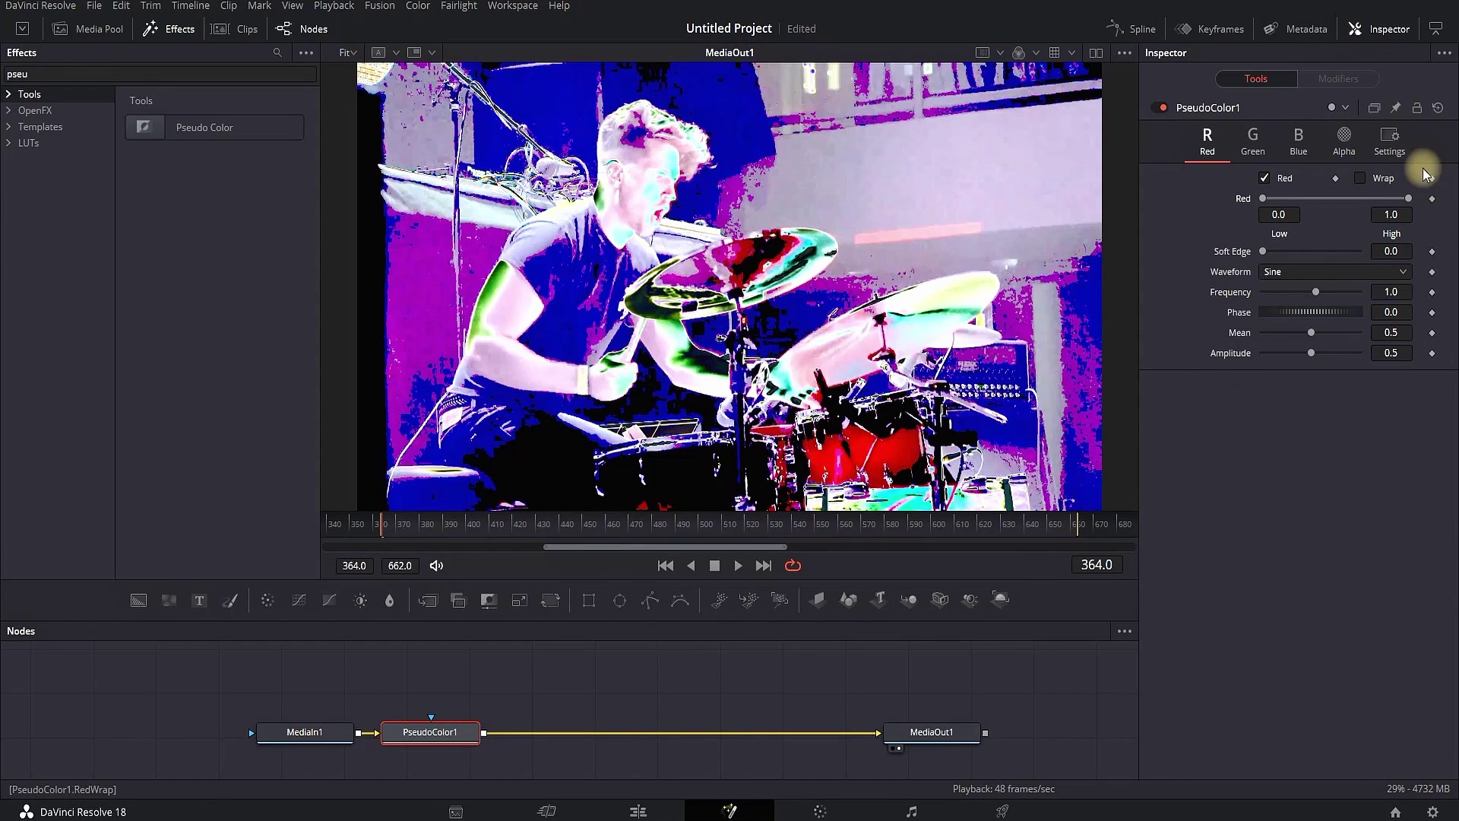
{"action": "left_click", "coordinate": [1394, 142]}
{"action": "left_click_drag", "start_coordinate": [1357, 197], "coordinate": [1228, 199]}
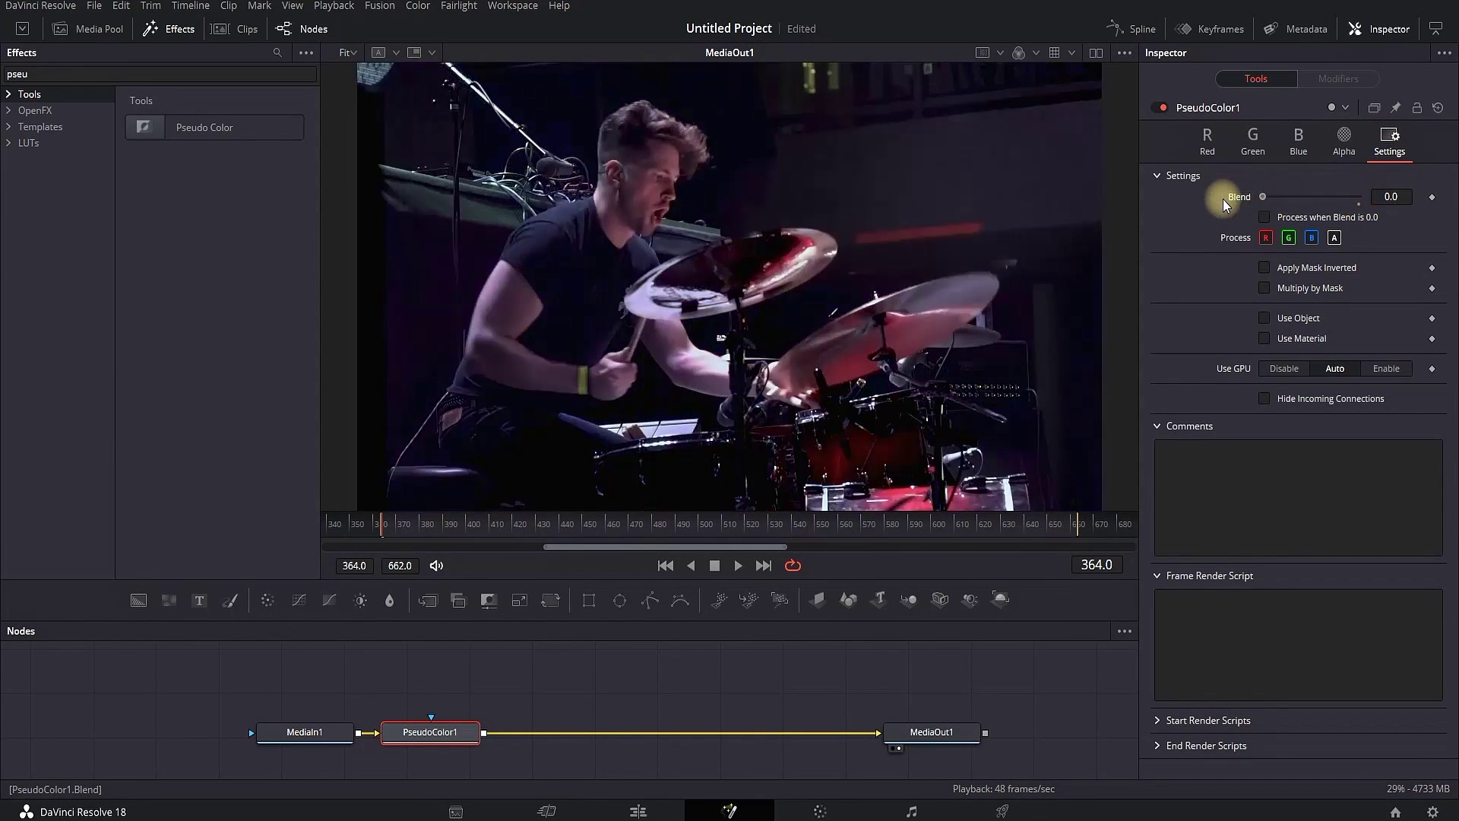
{"action": "left_click_drag", "start_coordinate": [404, 522], "coordinate": [577, 526]}
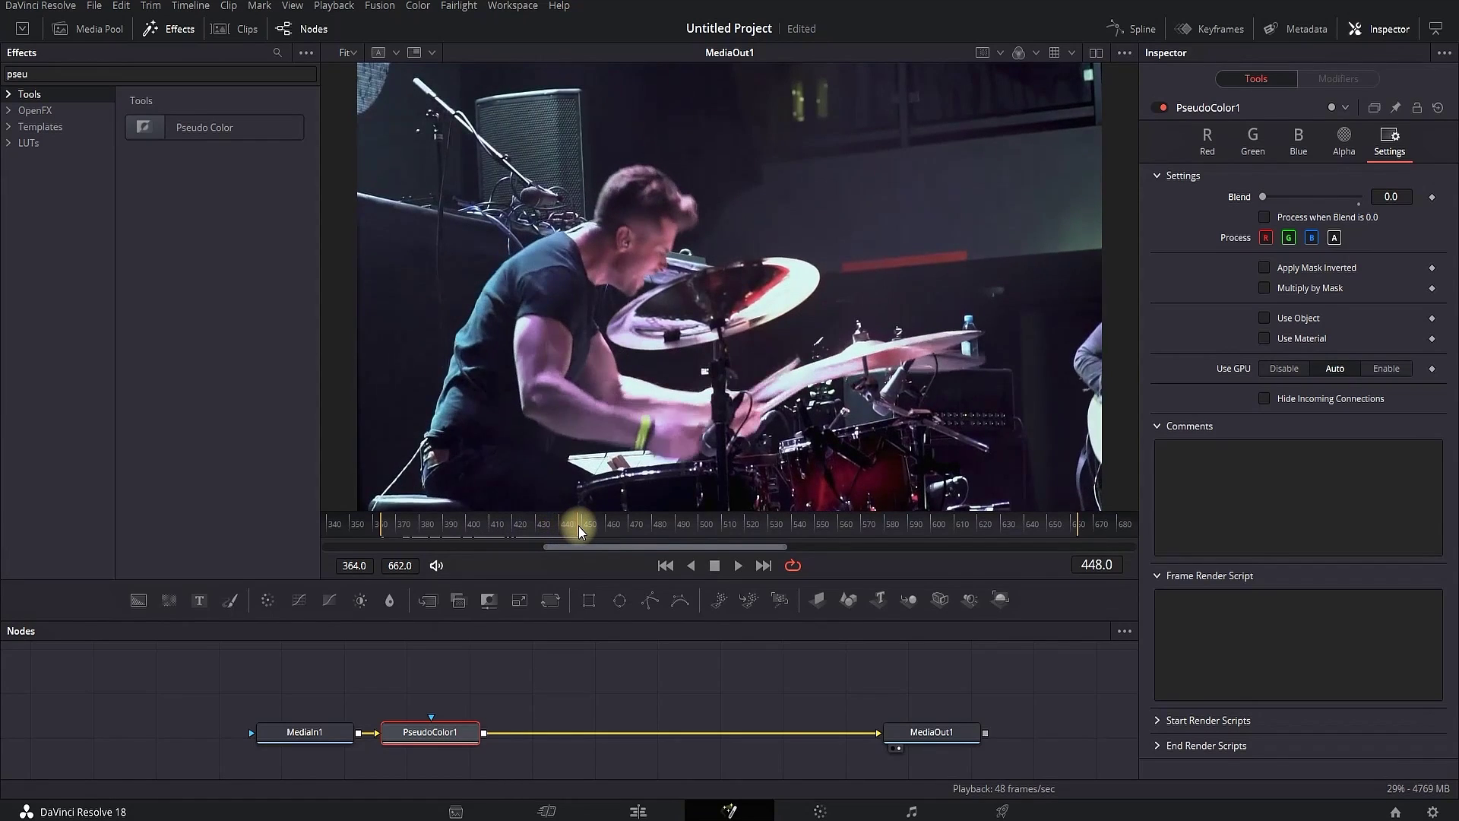
- Keyframe Blend 0.0 at frame 448 and full-strength Blend 1.0 at frame 465
{"action": "left_click", "coordinate": [1431, 197]}
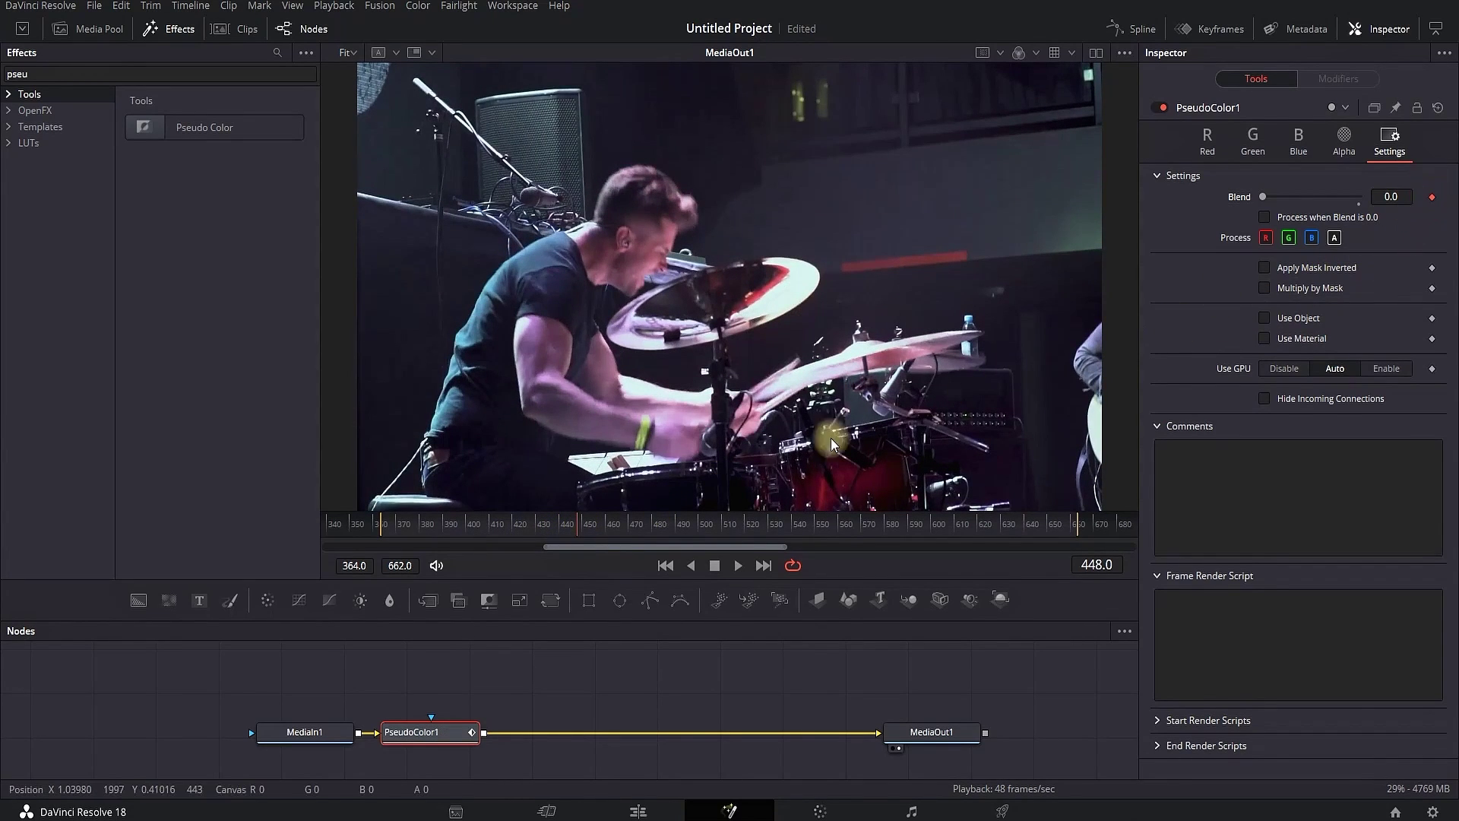
{"action": "left_click", "coordinate": [617, 524]}
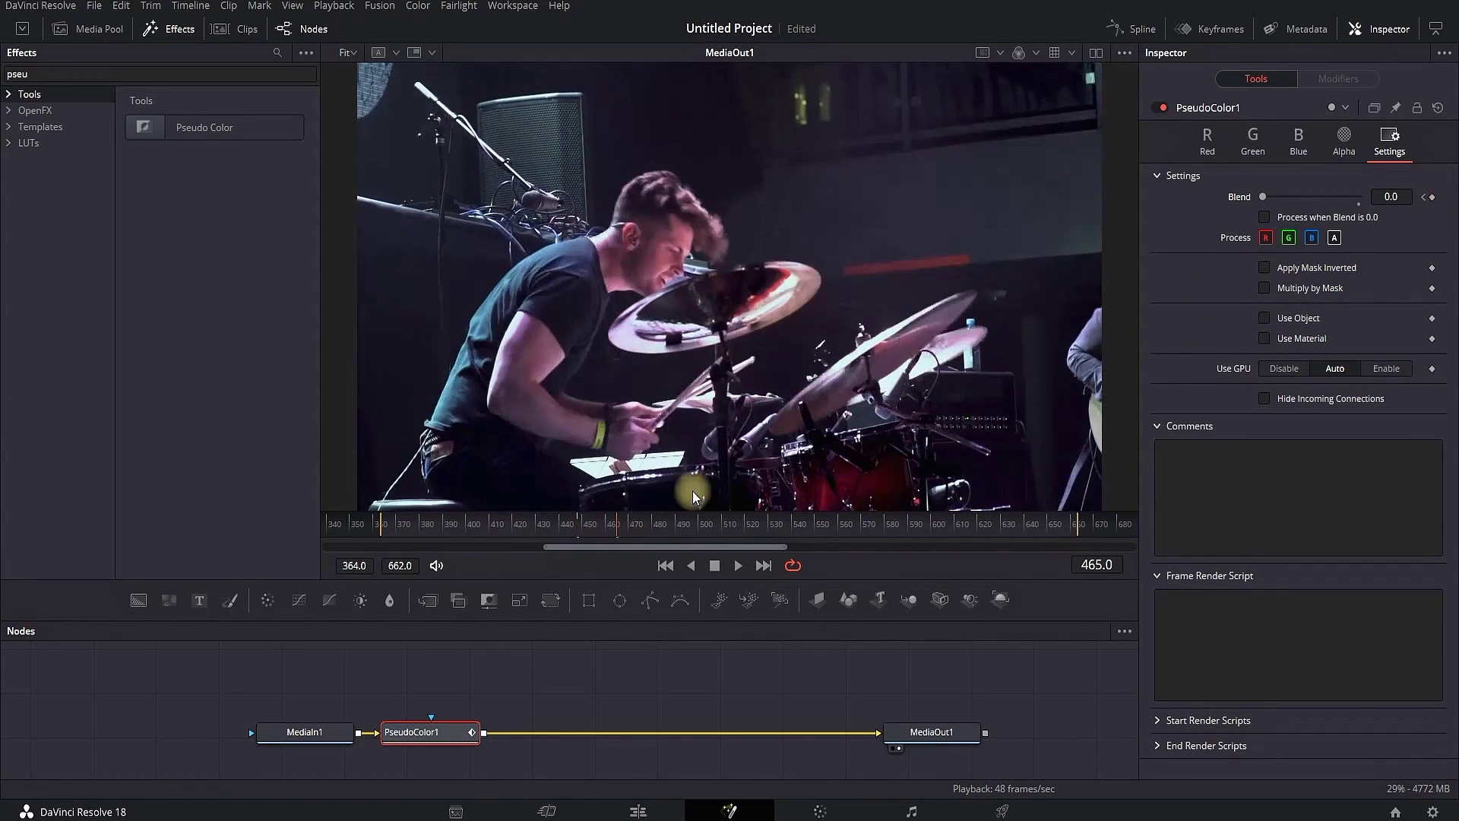
{"action": "left_click_drag", "start_coordinate": [1263, 199], "coordinate": [1390, 195]}
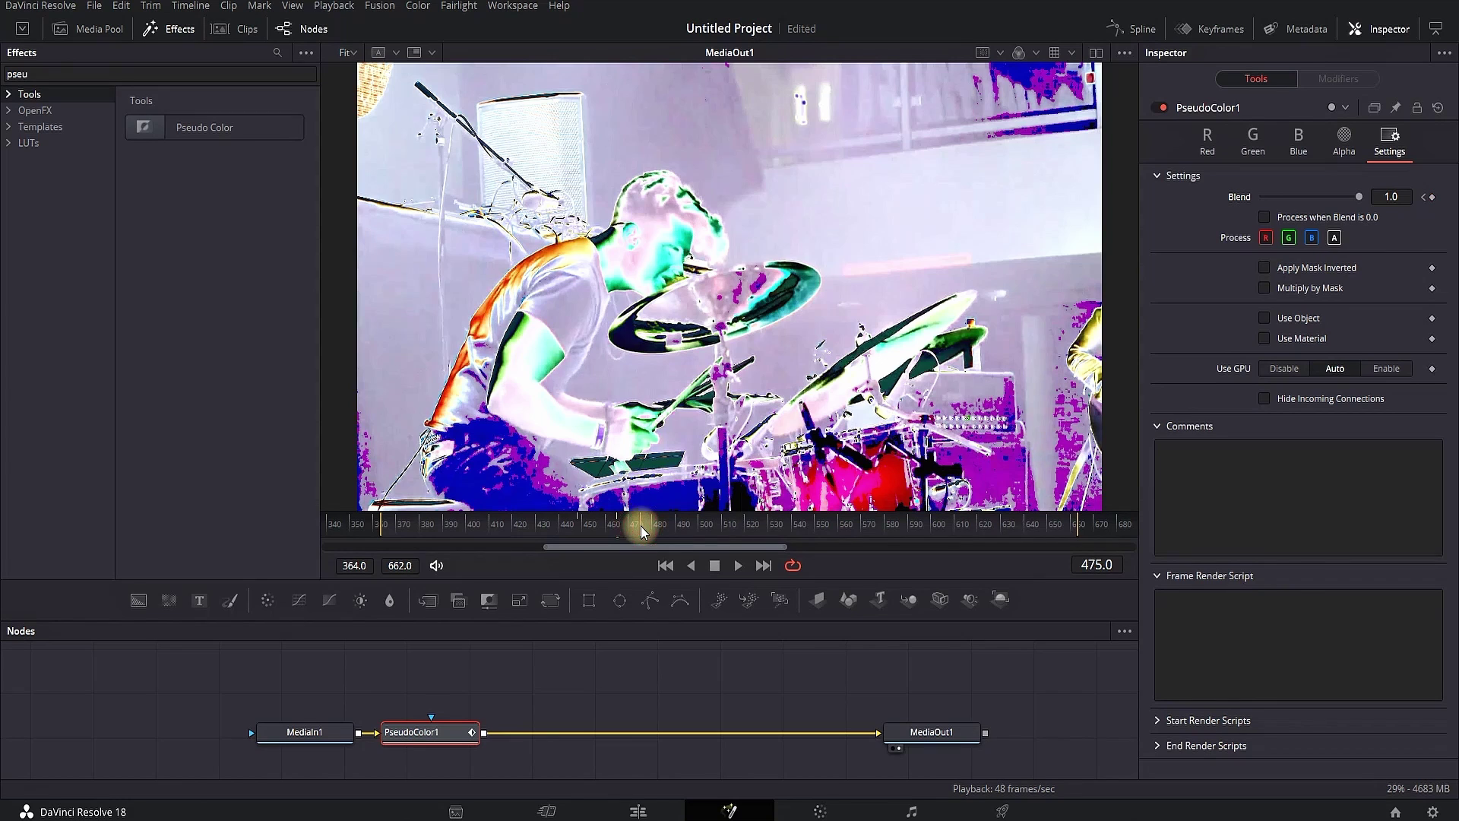
{"action": "left_click", "coordinate": [1431, 197]}
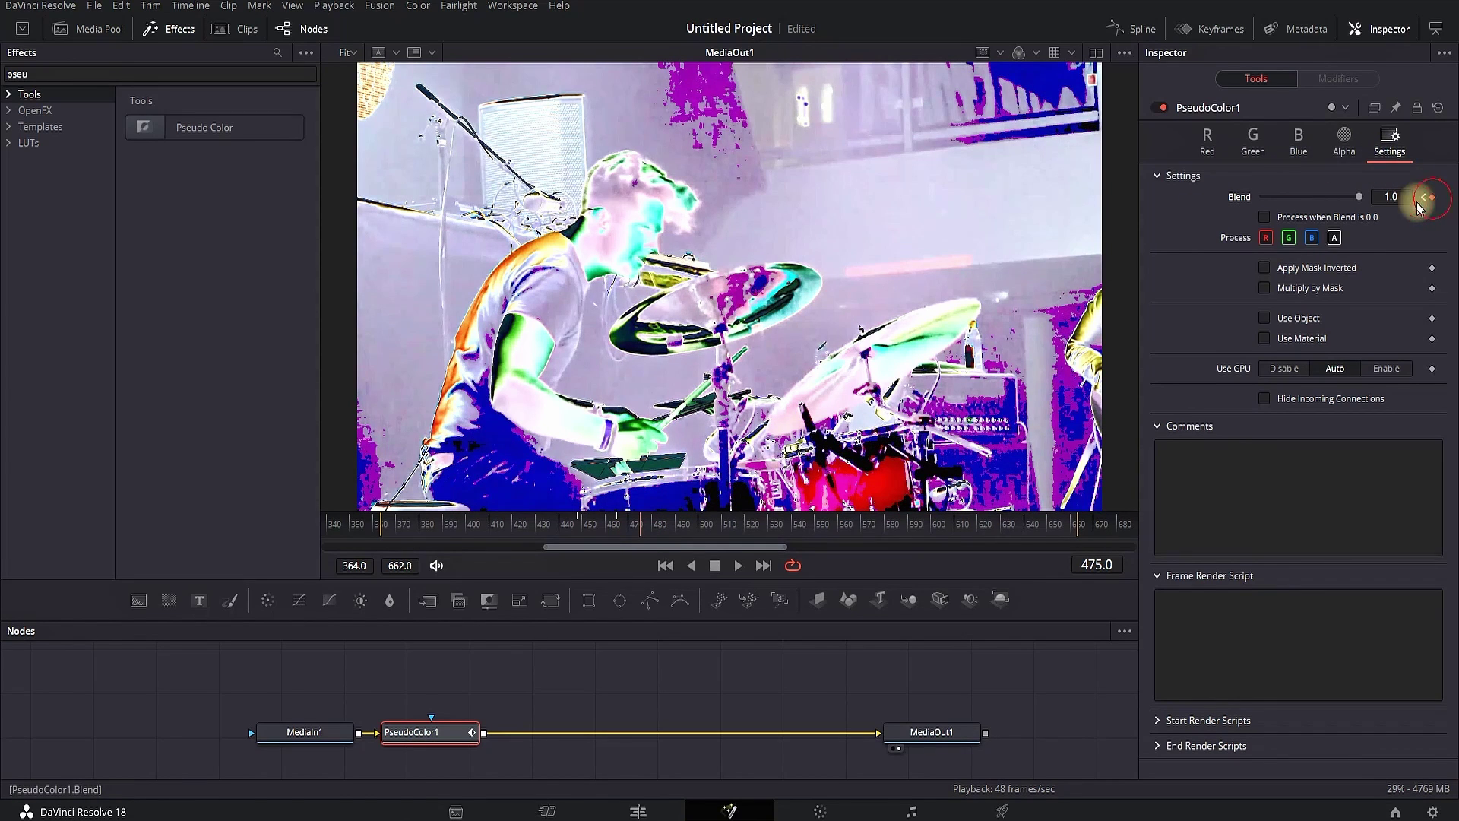
- Bring Blend back to nearly zero at frame 488, then review the effect on the Edit page
{"action": "left_click", "coordinate": [671, 522]}
{"action": "left_click_drag", "start_coordinate": [1359, 197], "coordinate": [1257, 207]}
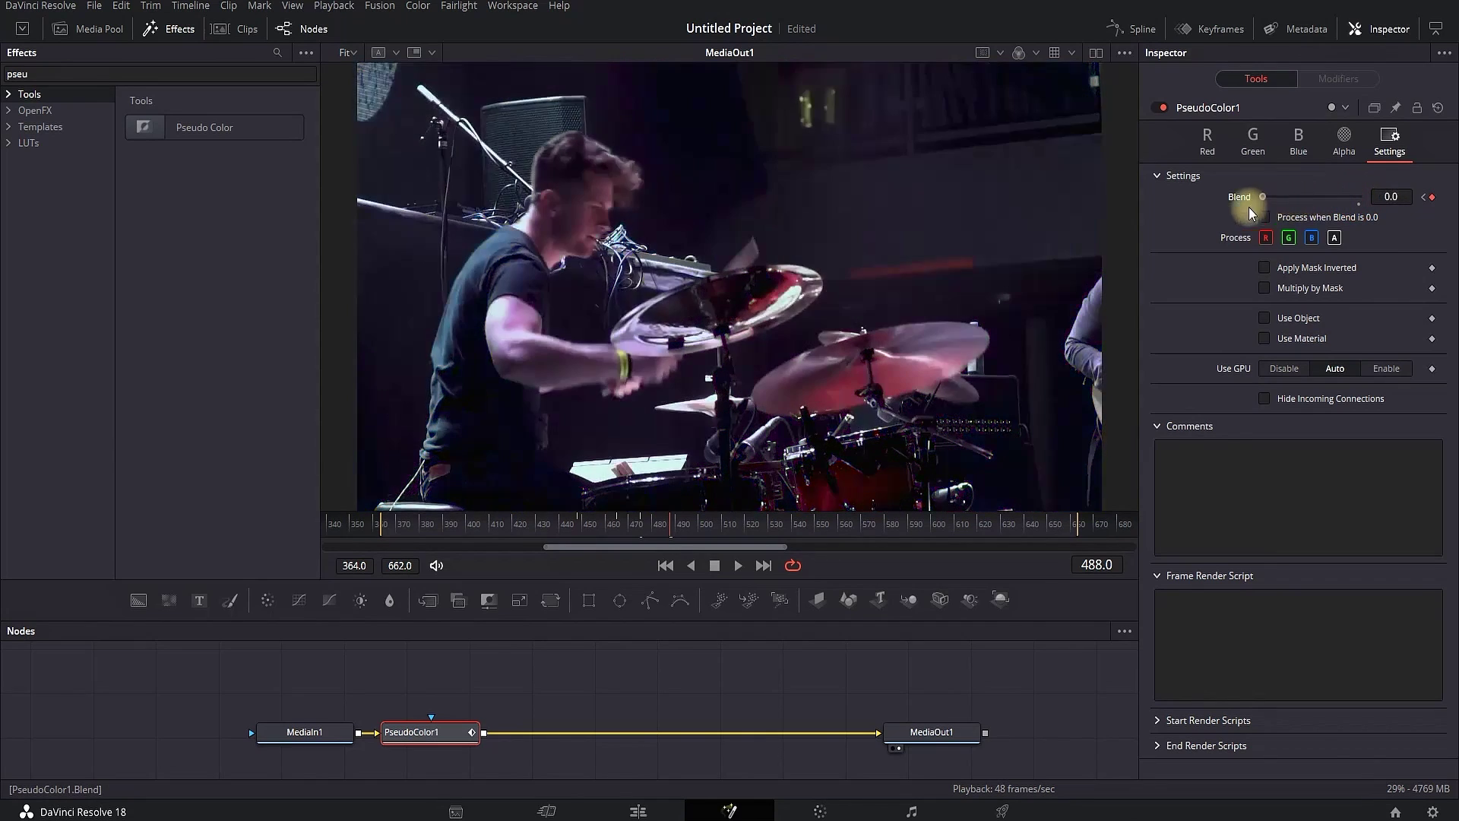
{"action": "left_click", "coordinate": [381, 523]}
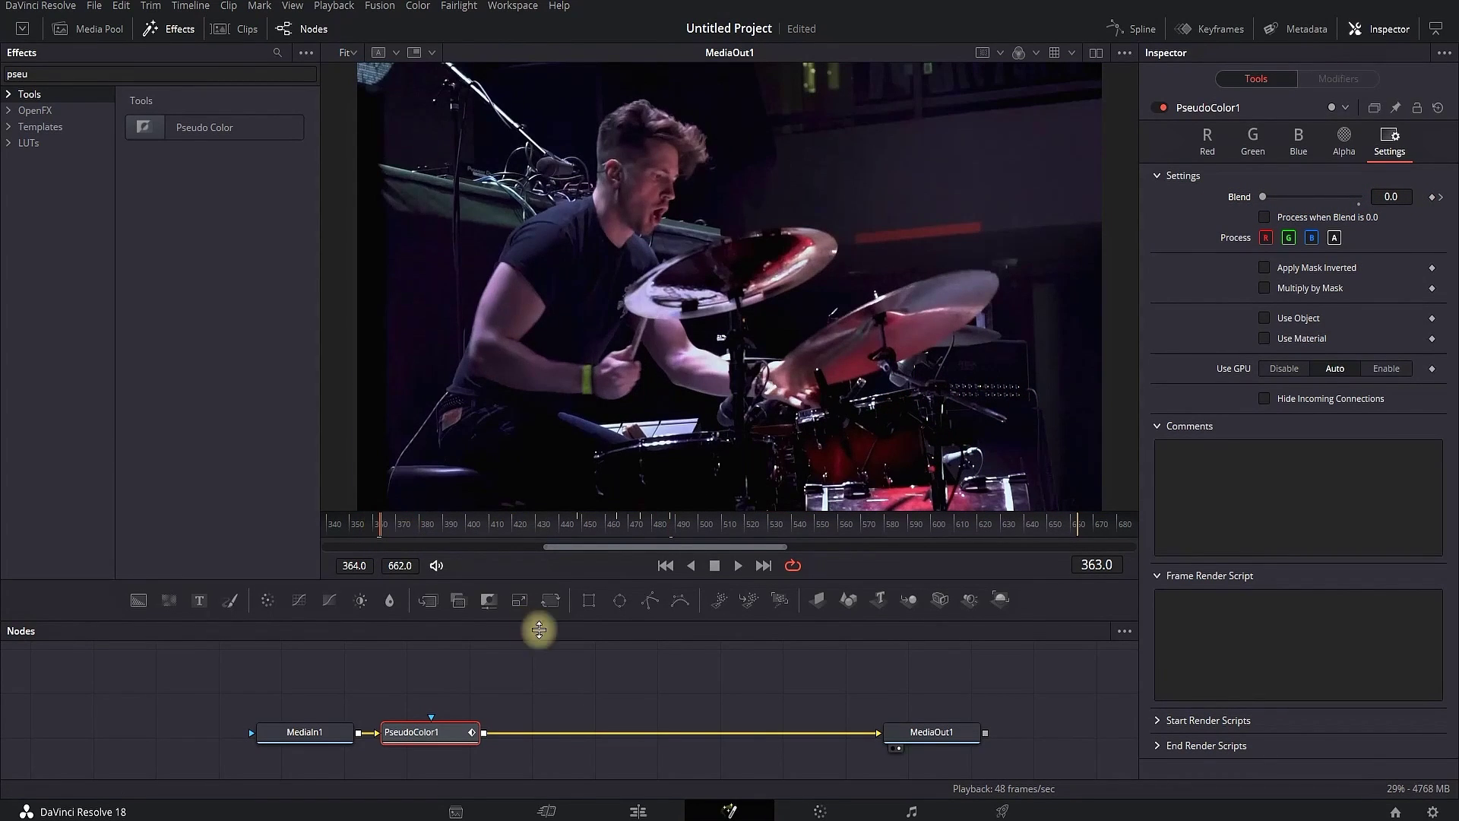
{"action": "left_click", "coordinate": [642, 808]}
{"action": "left_click", "coordinate": [723, 554]}
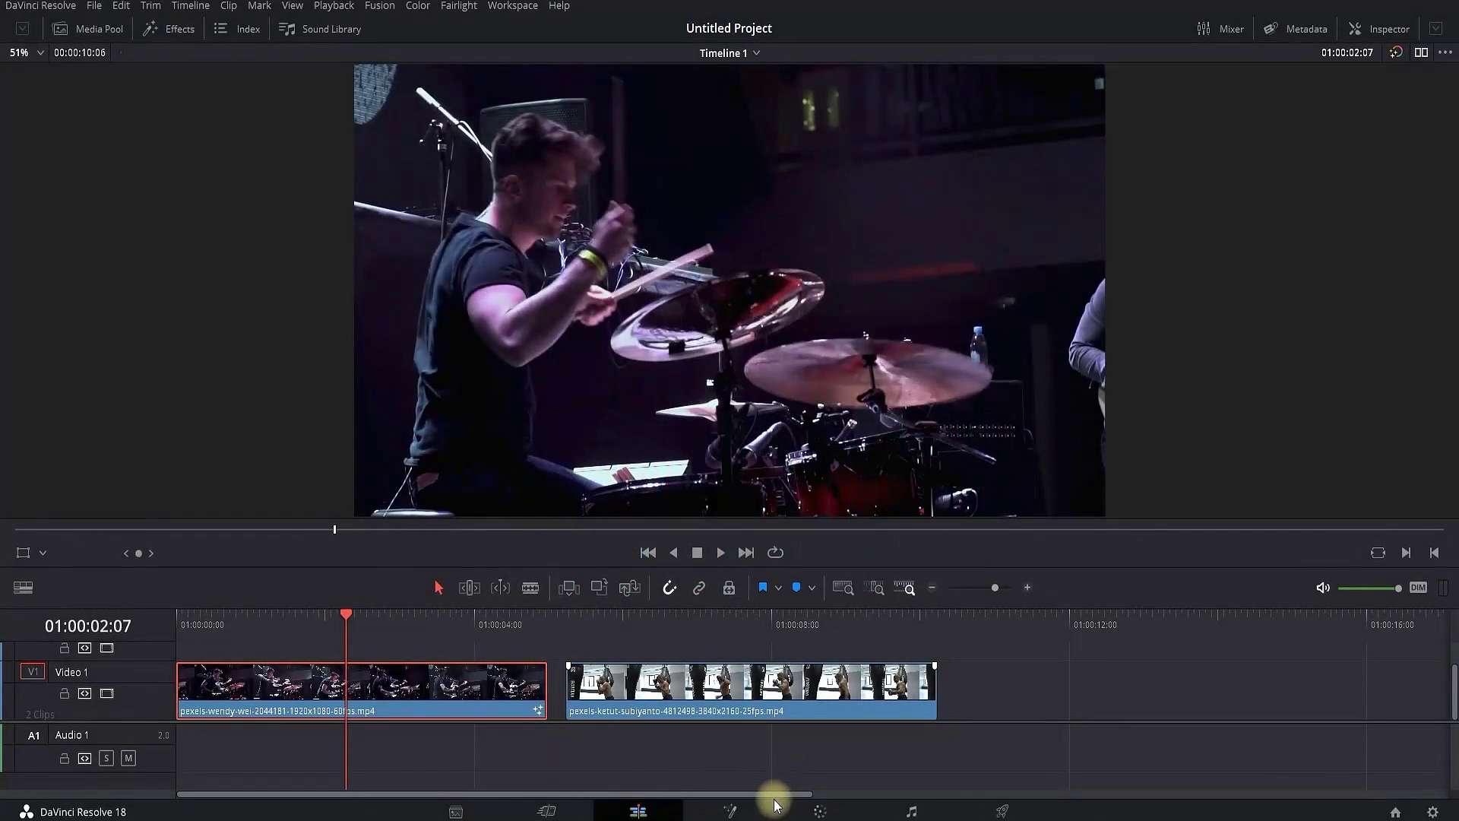
- Search 'shadow' in the Fusion effects and add a Shadow effect to the drummer clip
{"action": "left_click", "coordinate": [728, 810]}
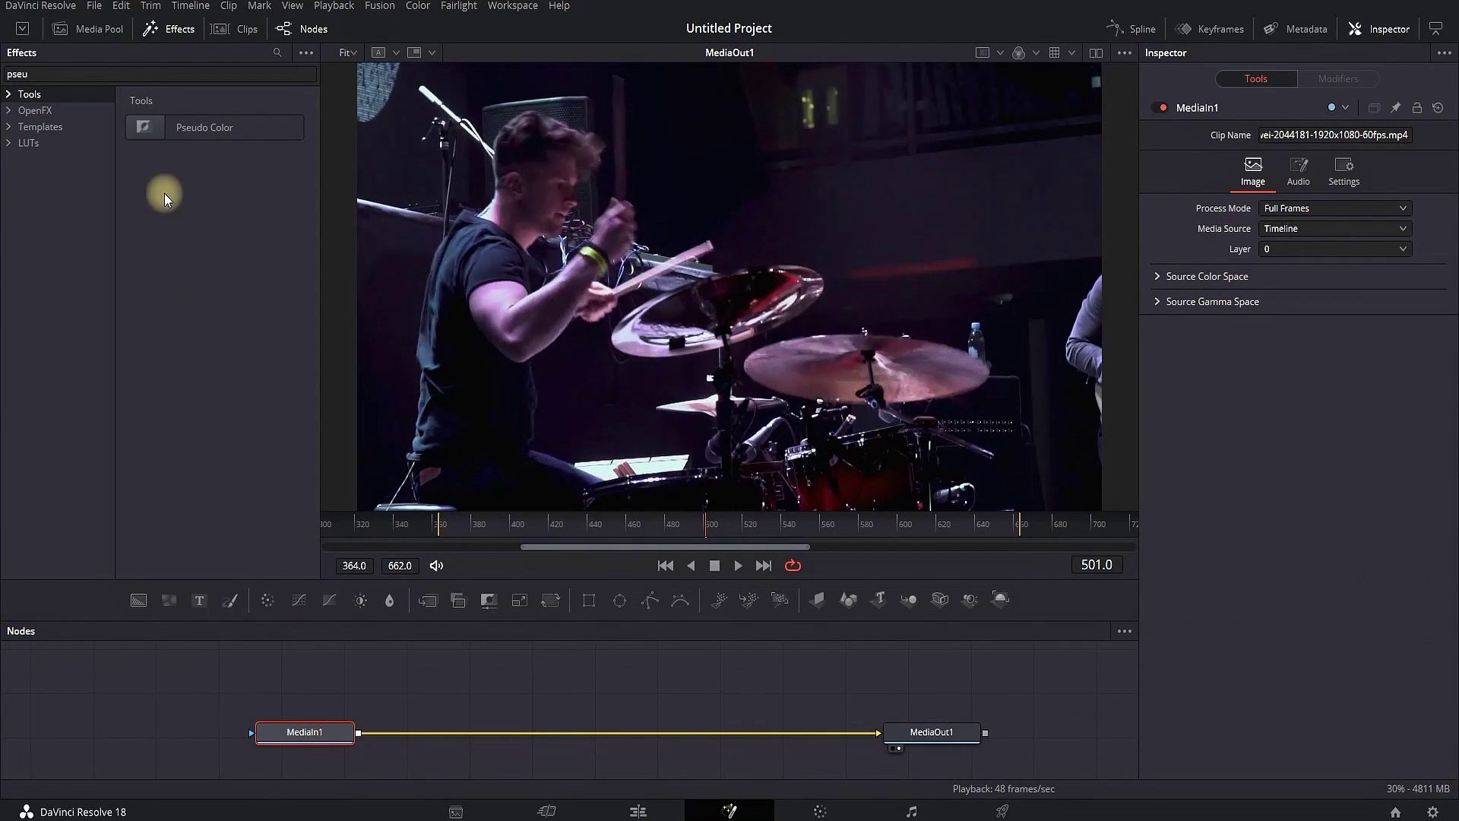
{"action": "left_click", "coordinate": [112, 77]}
{"action": "key", "text": "BackSpace"}
{"action": "key", "text": "BackSpace"}
{"action": "key", "text": "BackSpace"}
{"action": "key", "text": "BackSpace"}
{"action": "type", "text": "shadow"}
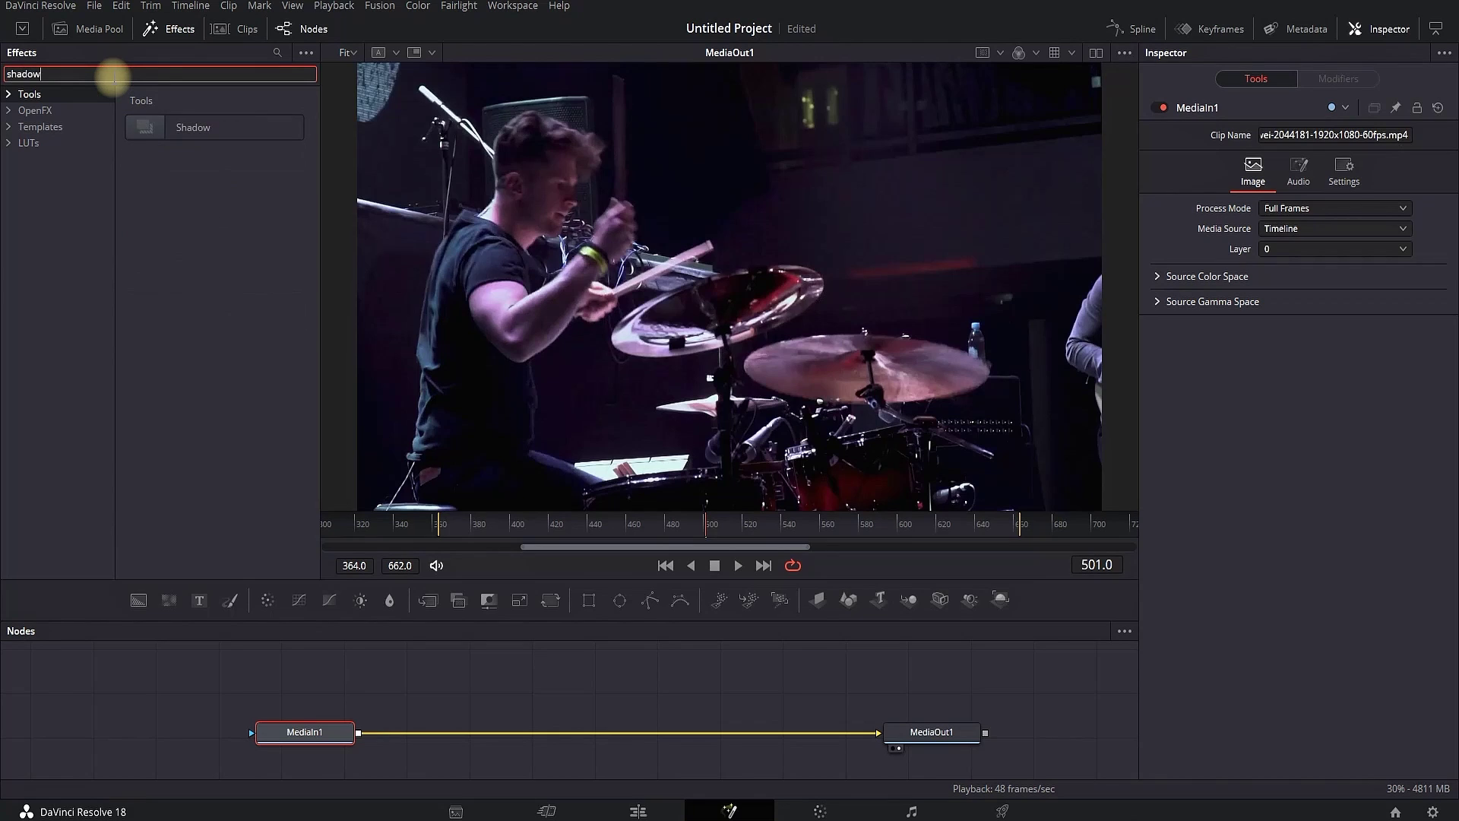
{"action": "left_click", "coordinate": [226, 124]}
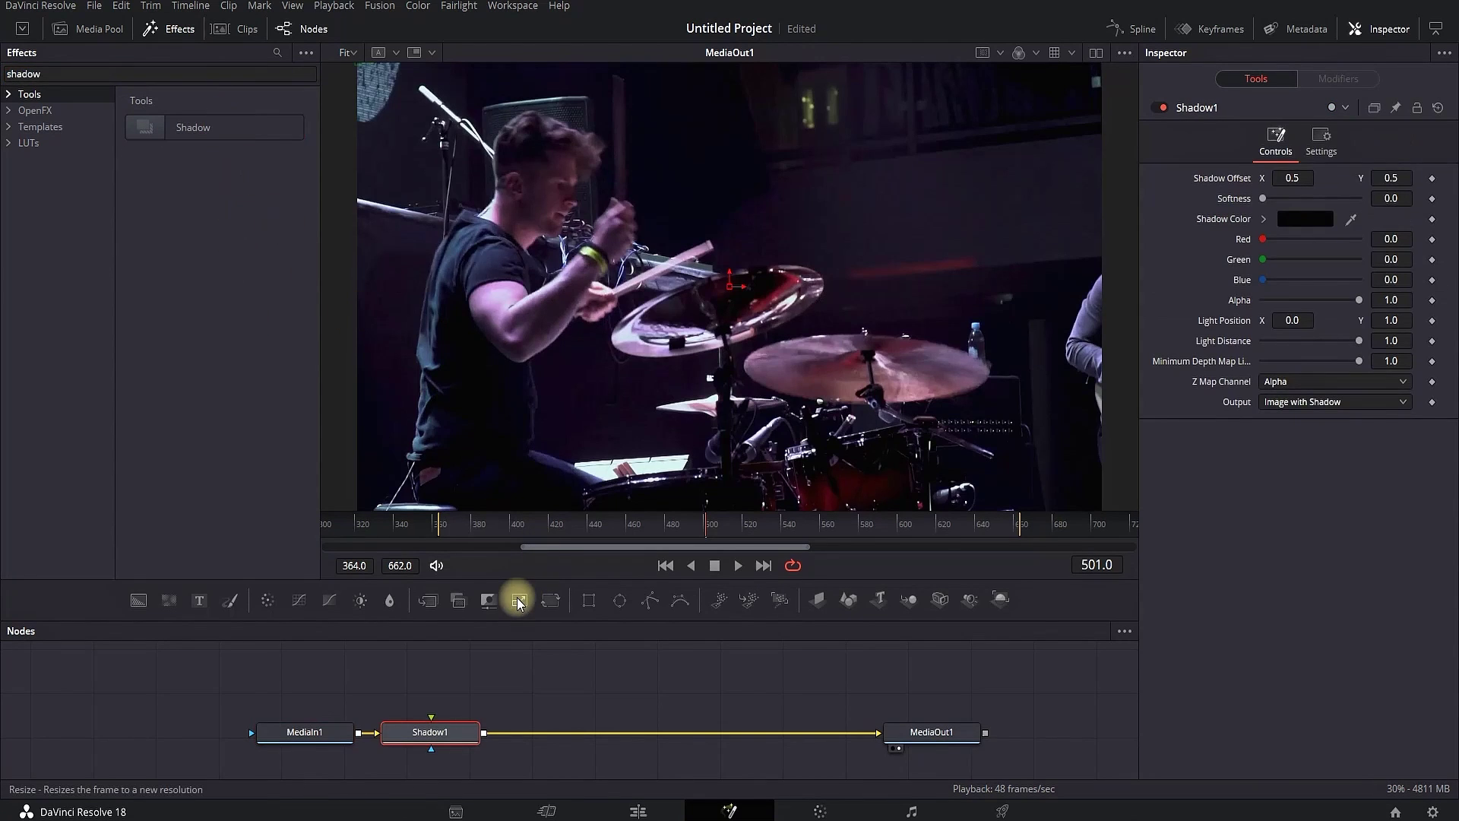
{"action": "key", "text": "ctrl+z"}
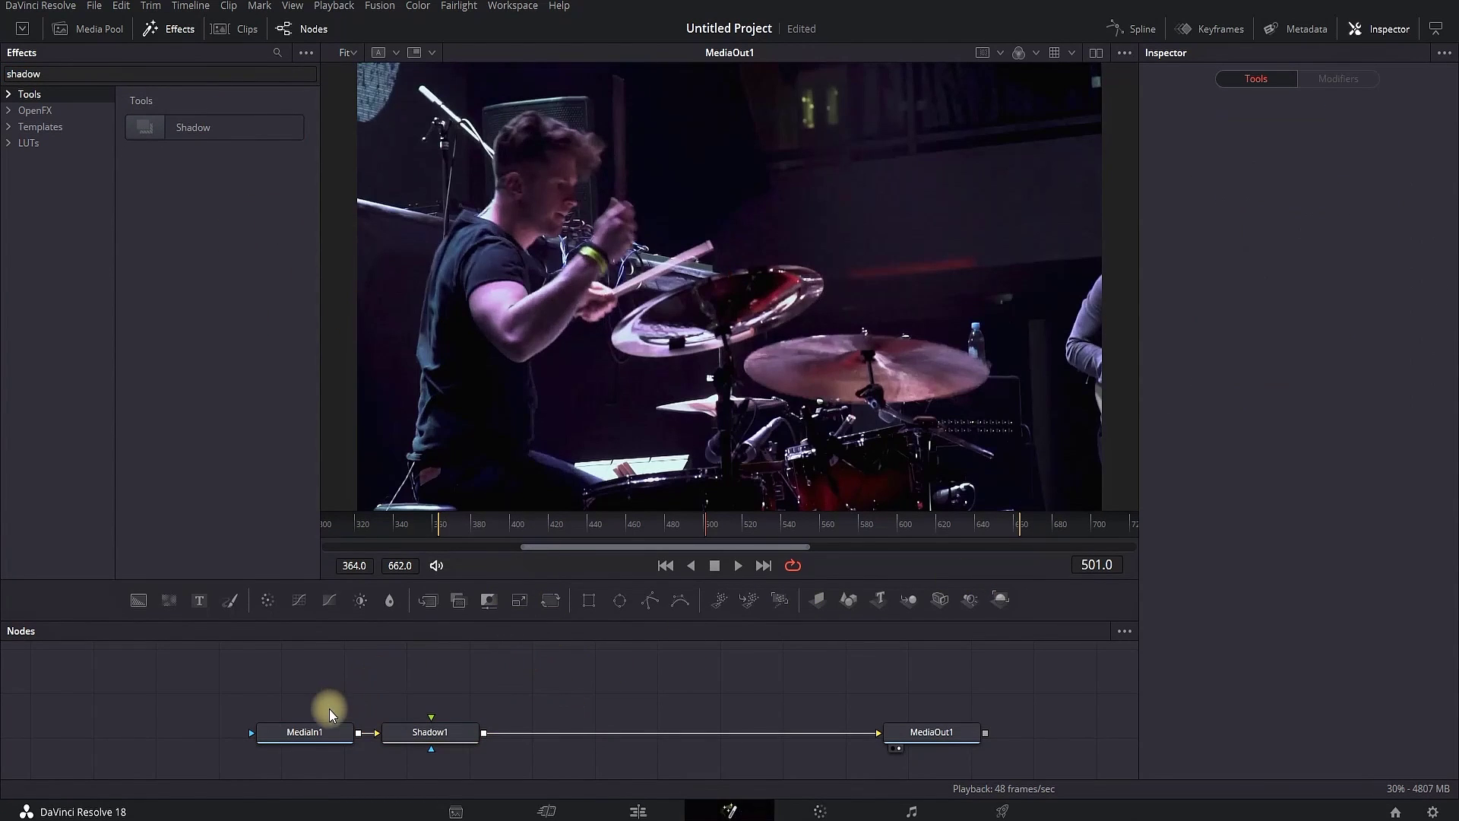
- Insert a Transform before Shadow1, set Size 0.403, and move the picture upper left
{"action": "left_click_drag", "start_coordinate": [318, 732], "coordinate": [215, 732]}
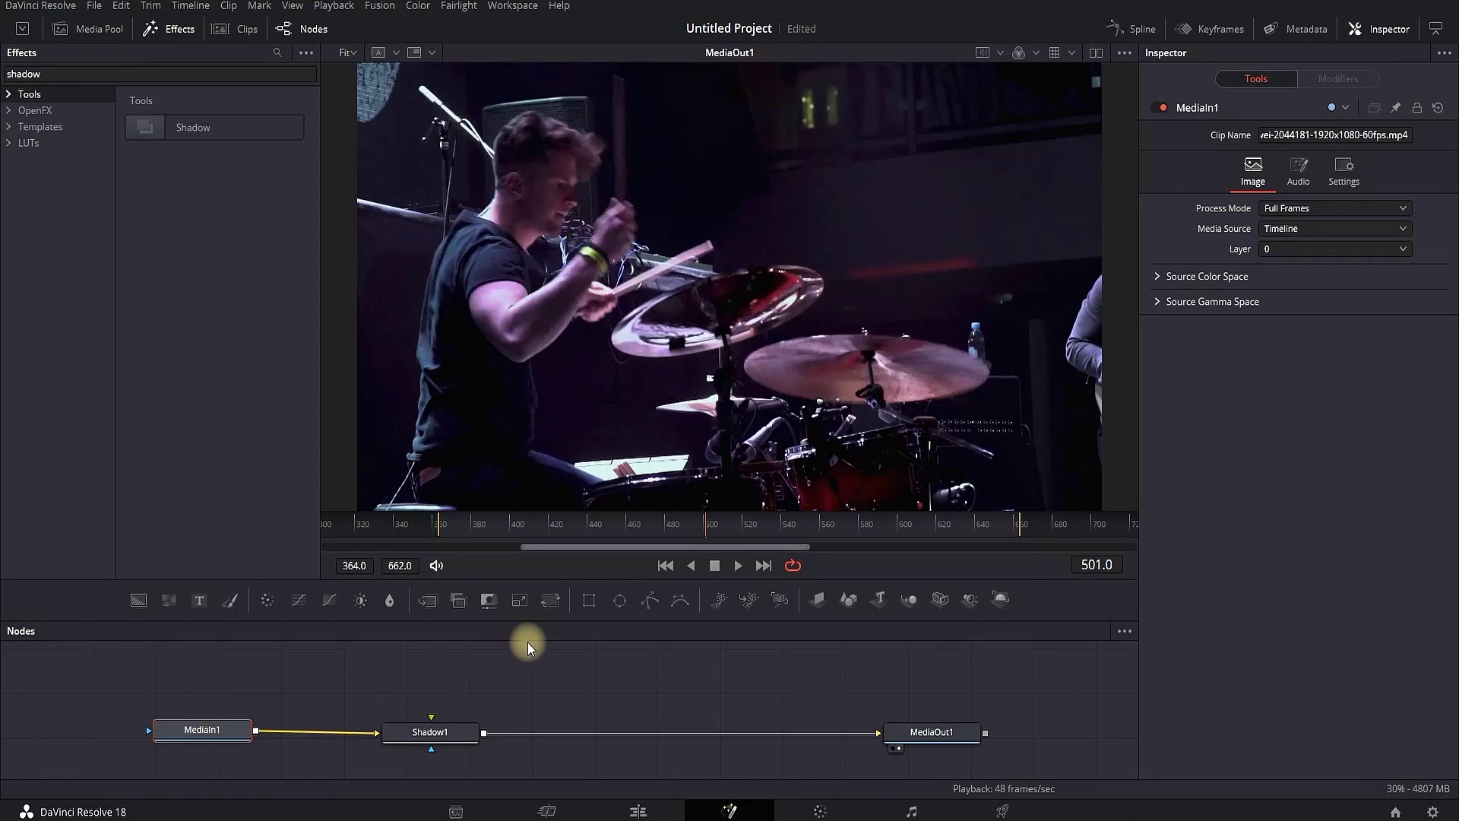
{"action": "left_click", "coordinate": [550, 600]}
{"action": "left_click_drag", "start_coordinate": [339, 732], "coordinate": [346, 734]}
{"action": "left_click_drag", "start_coordinate": [1390, 258], "coordinate": [938, 270]}
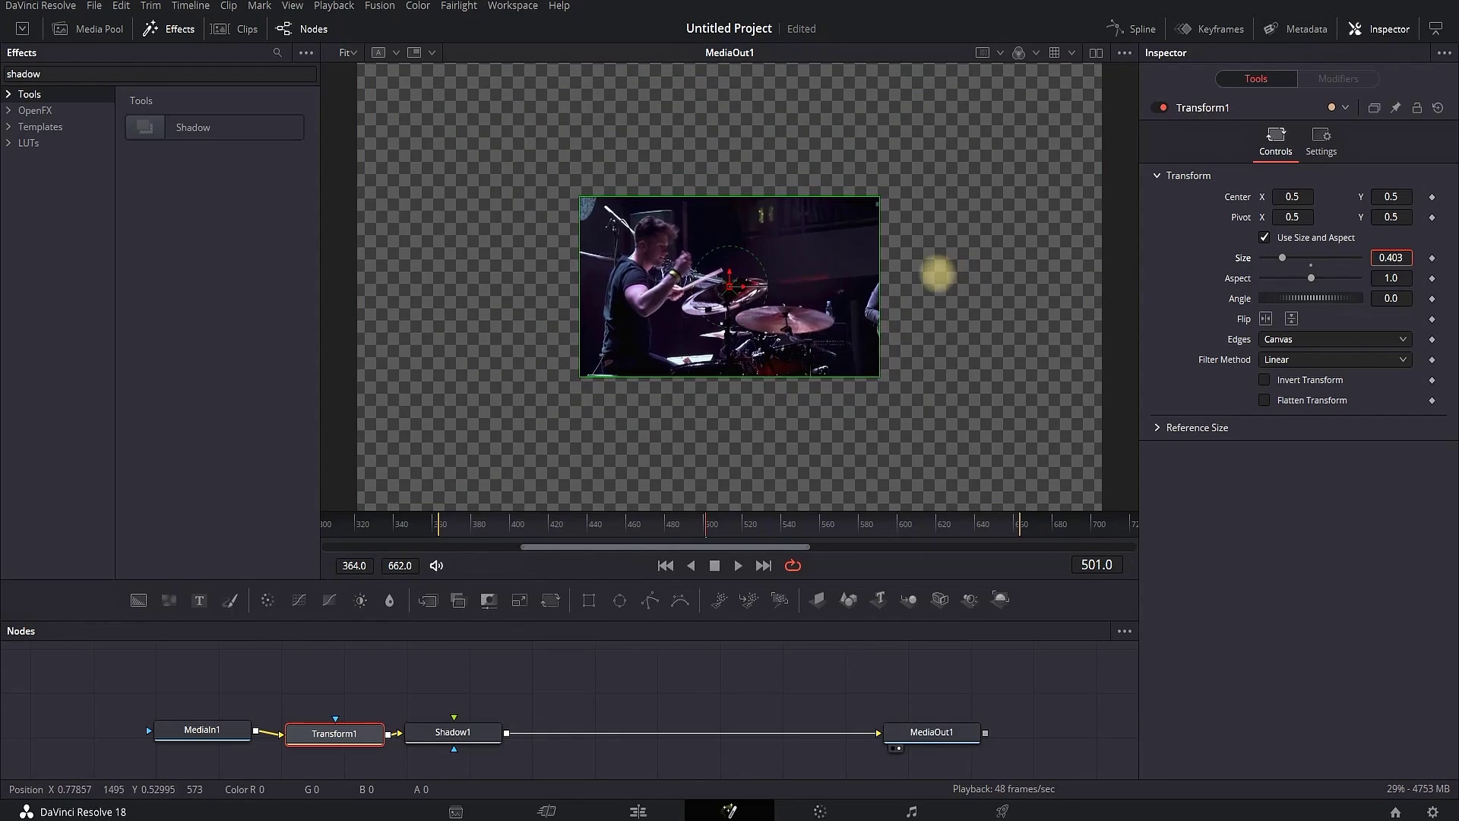
{"action": "left_click_drag", "start_coordinate": [729, 291], "coordinate": [536, 199]}
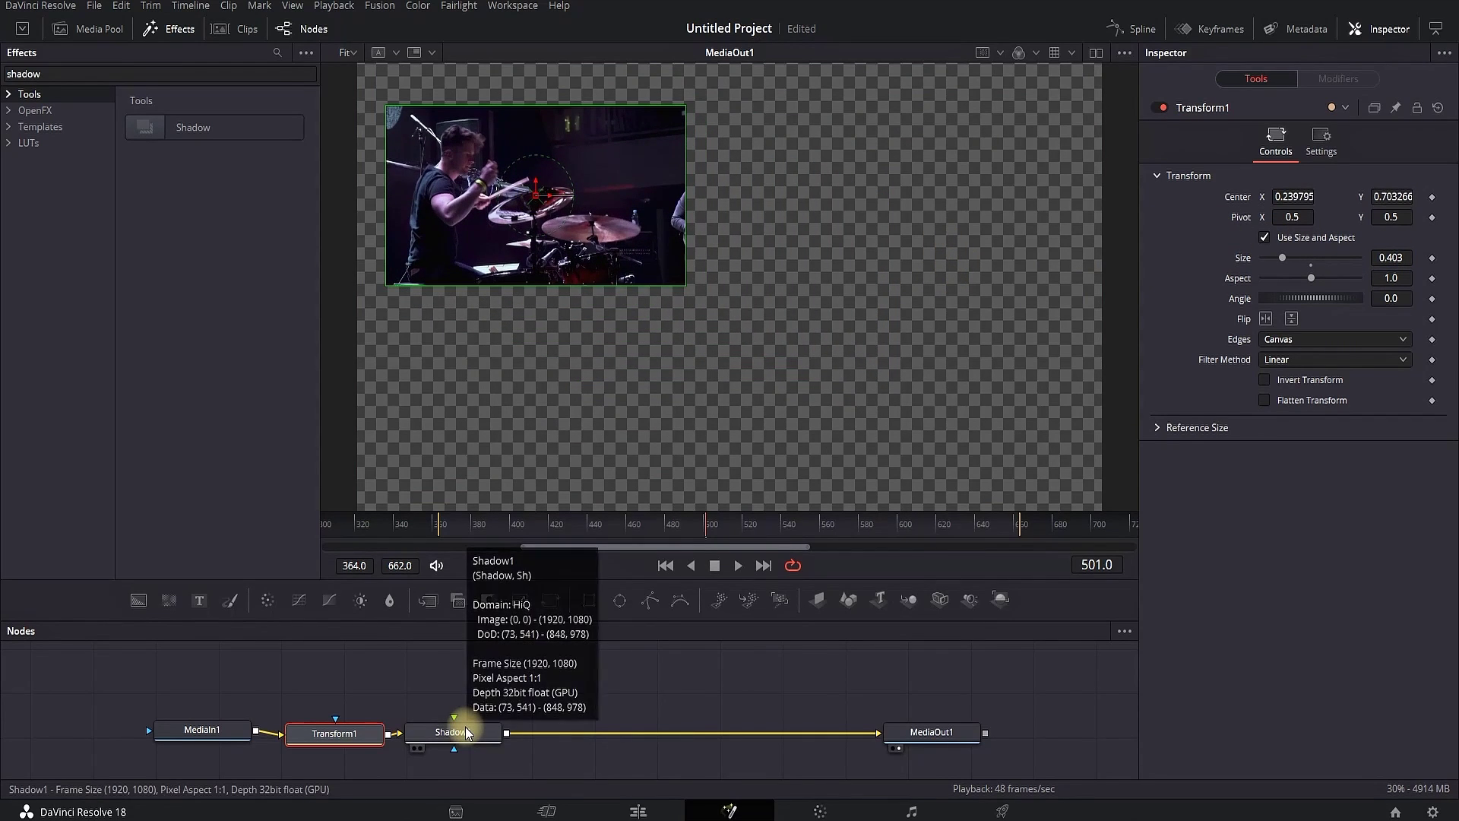
- Give Shadow1 a white colour, offset 0.525/0.46, and softness about 0.037
{"action": "left_click", "coordinate": [456, 732]}
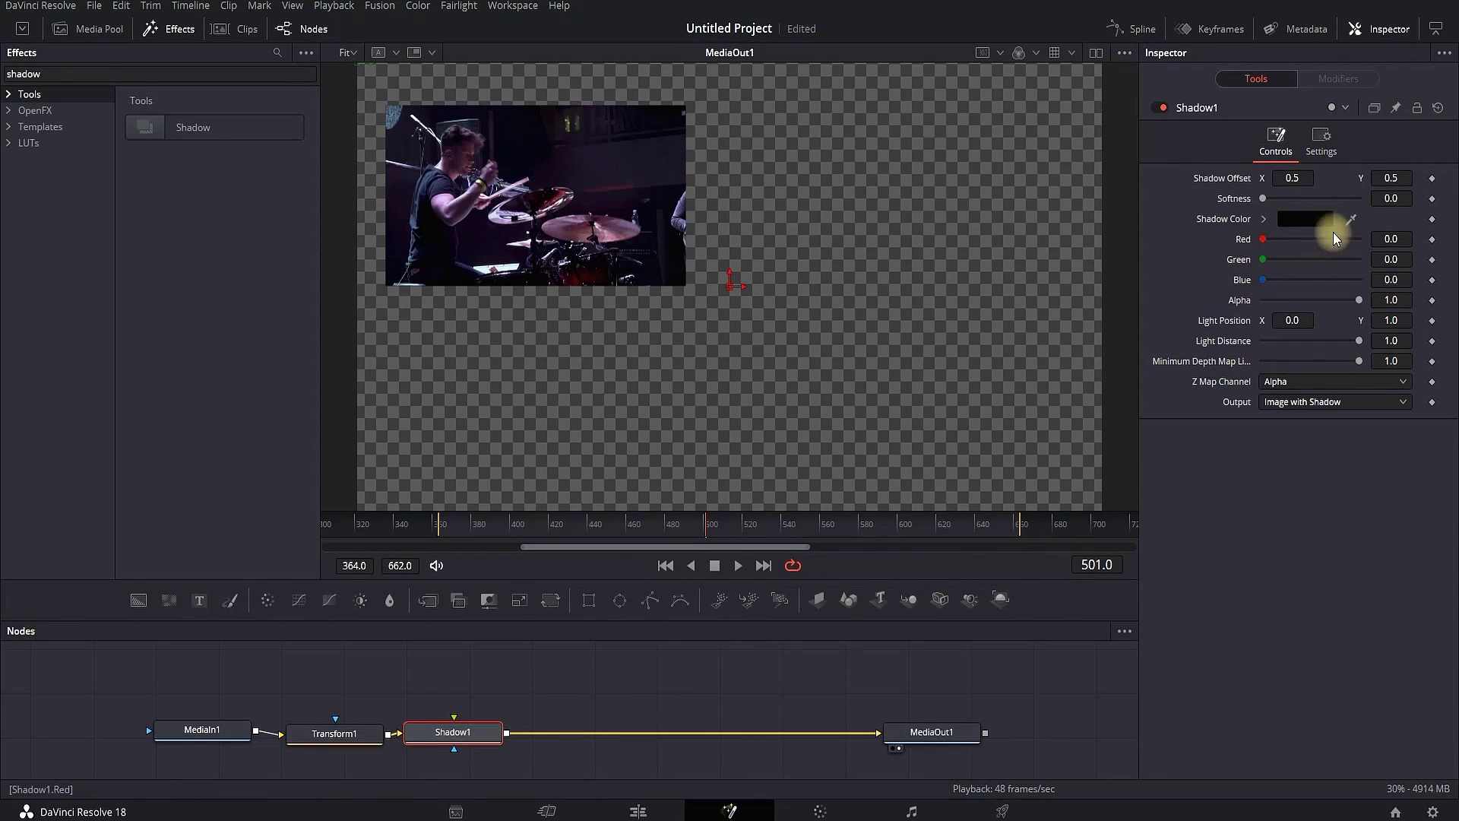
{"action": "mouse_move", "coordinate": [1284, 179]}
{"action": "left_mouse_down"}
{"action": "mouse_move", "coordinate": [1332, 179]}
{"action": "mouse_move", "coordinate": [1307, 182]}
{"action": "left_mouse_up"}
{"action": "left_click_drag", "start_coordinate": [1409, 168], "coordinate": [1371, 183]}
{"action": "left_click", "coordinate": [1302, 219]}
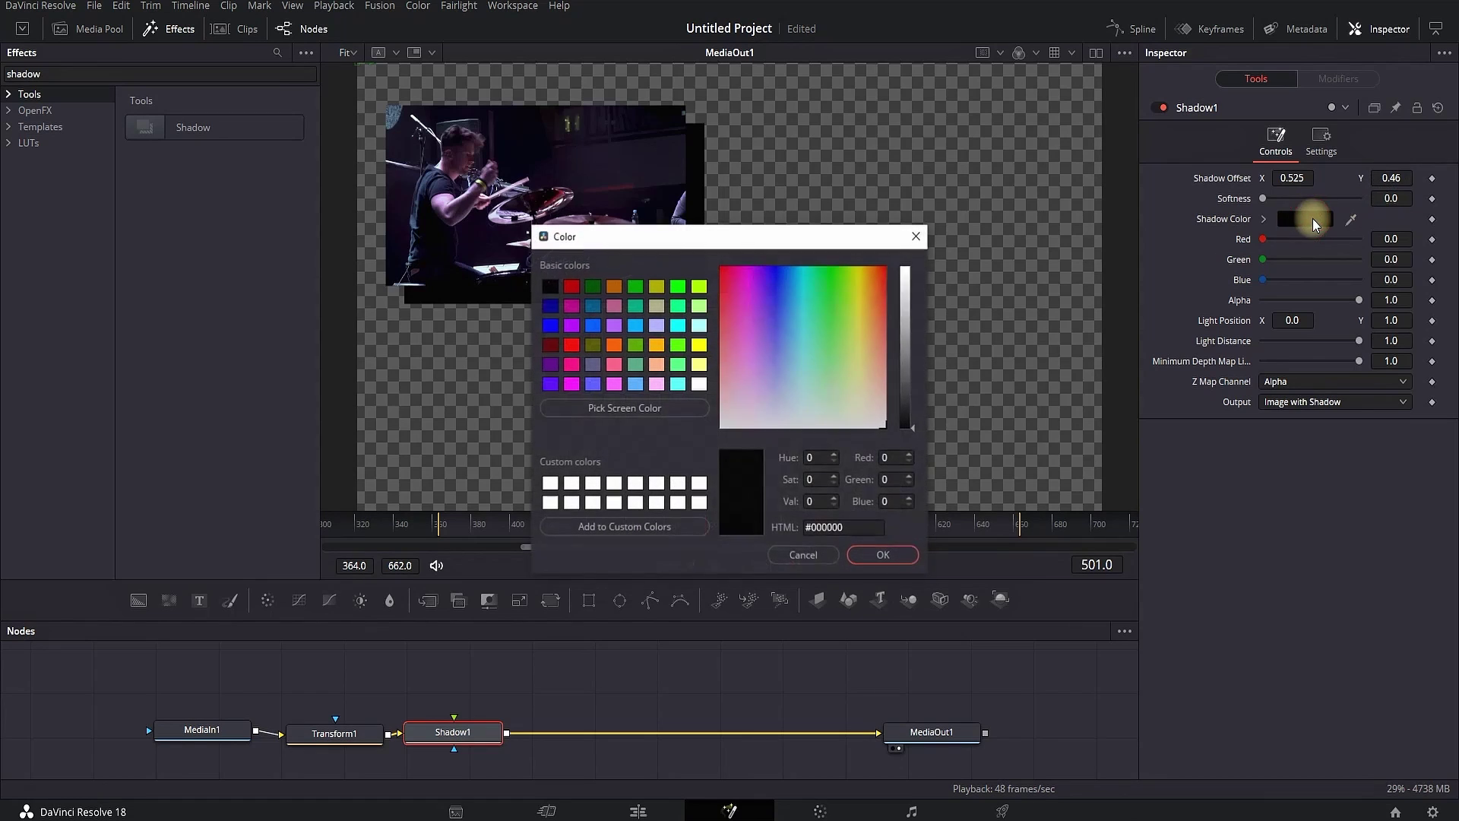
{"action": "left_click", "coordinate": [698, 385]}
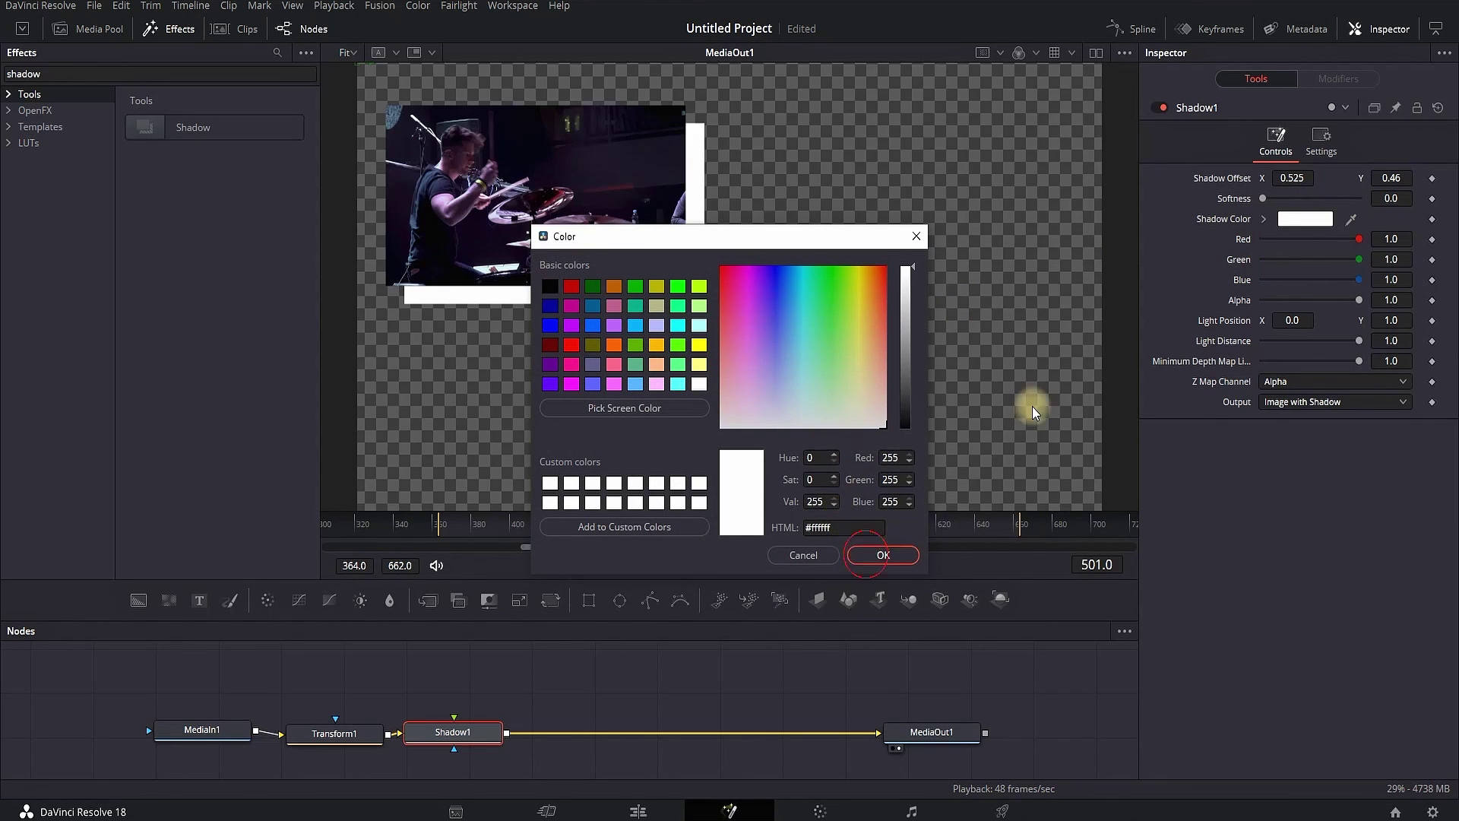
{"action": "left_click_drag", "start_coordinate": [1265, 201], "coordinate": [1334, 195]}
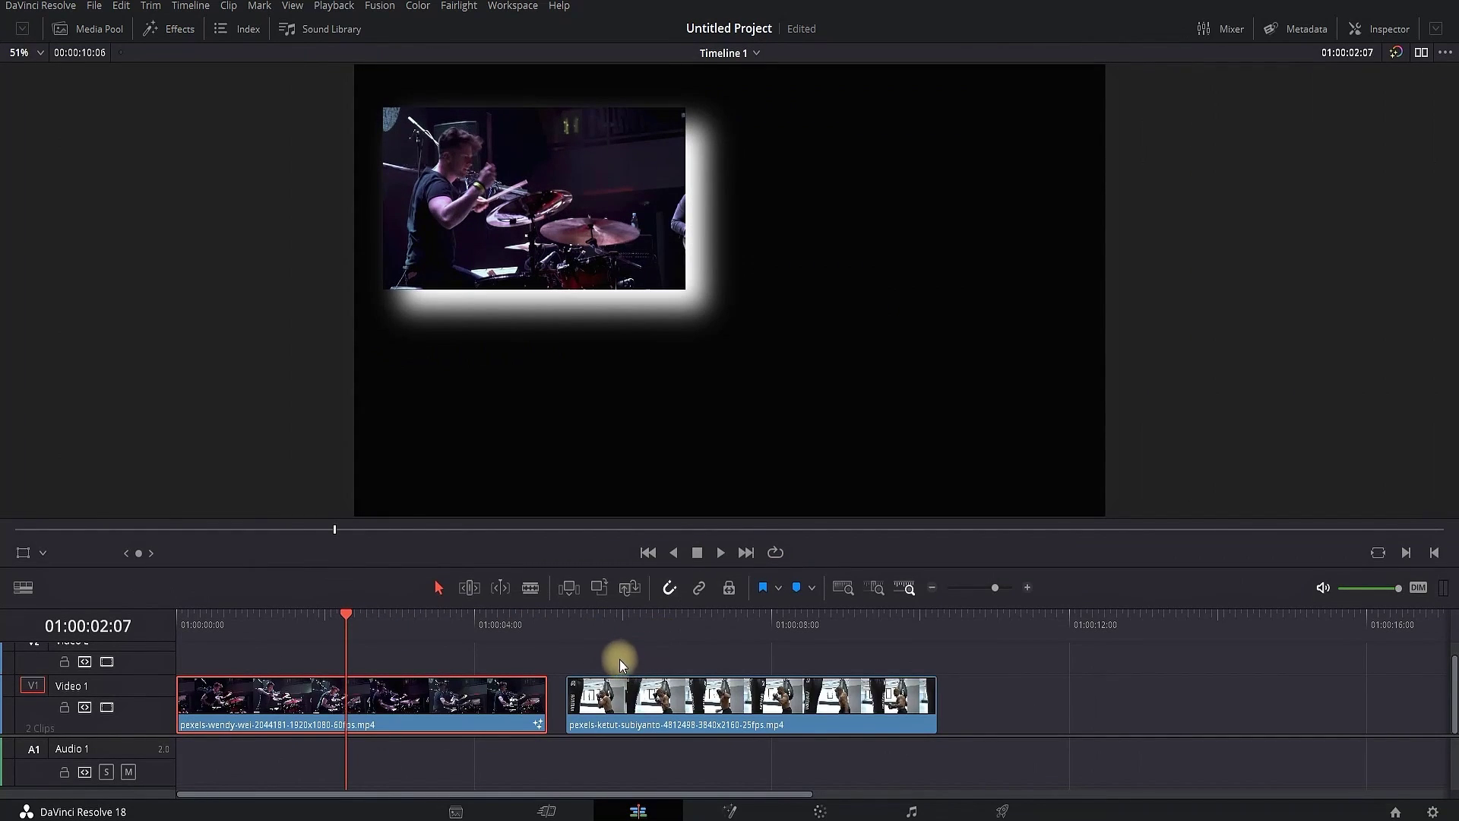
- Stack the boxing clip on Video 2 above the drummer and give it a Shadow node in Fusion
{"action": "left_click_drag", "start_coordinate": [629, 694], "coordinate": [233, 668]}
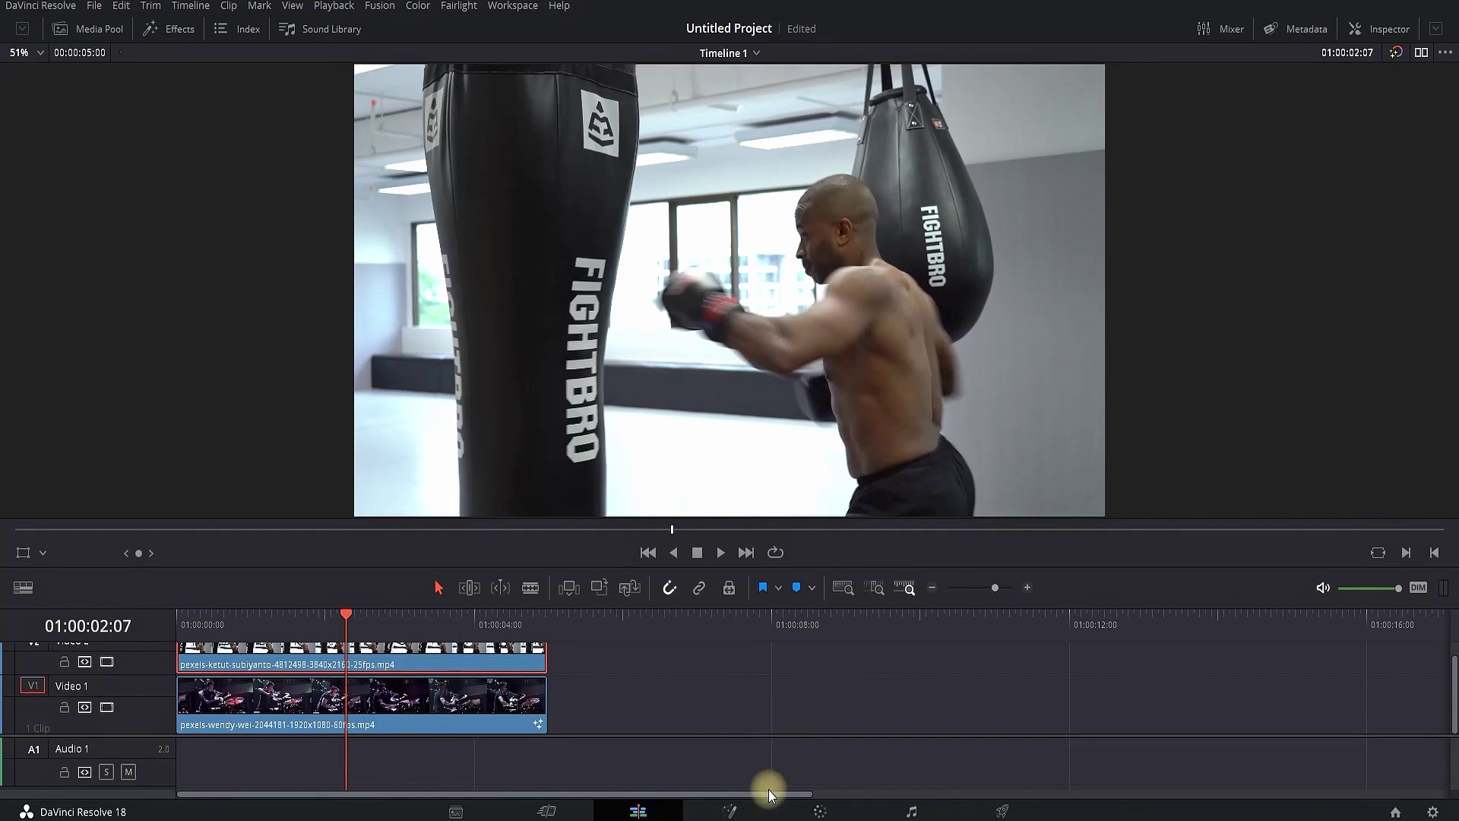
{"action": "left_click", "coordinate": [743, 811]}
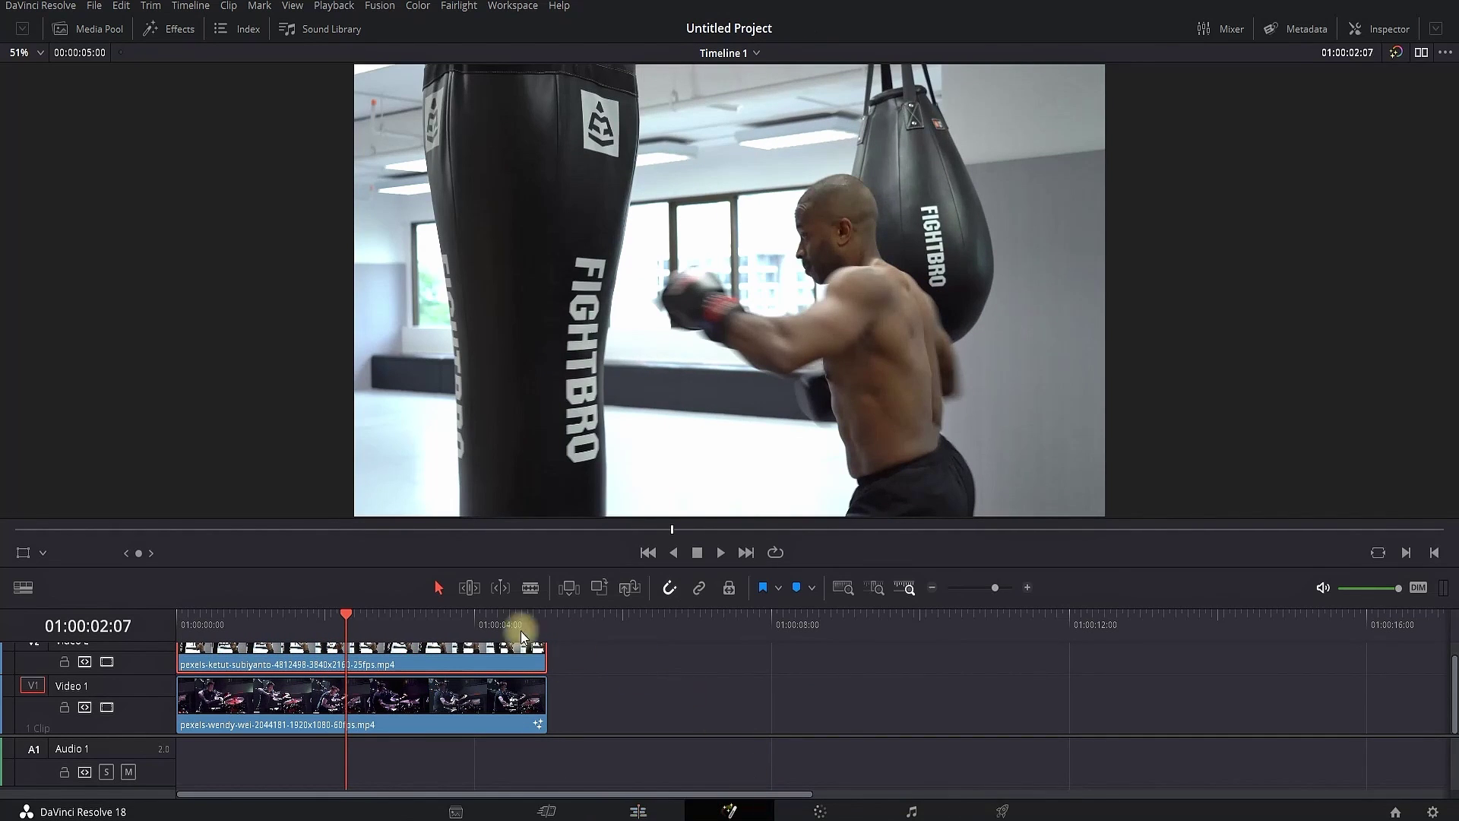
{"action": "left_click", "coordinate": [272, 57]}
{"action": "type", "text": "shad"}
{"action": "left_click", "coordinate": [193, 157]}
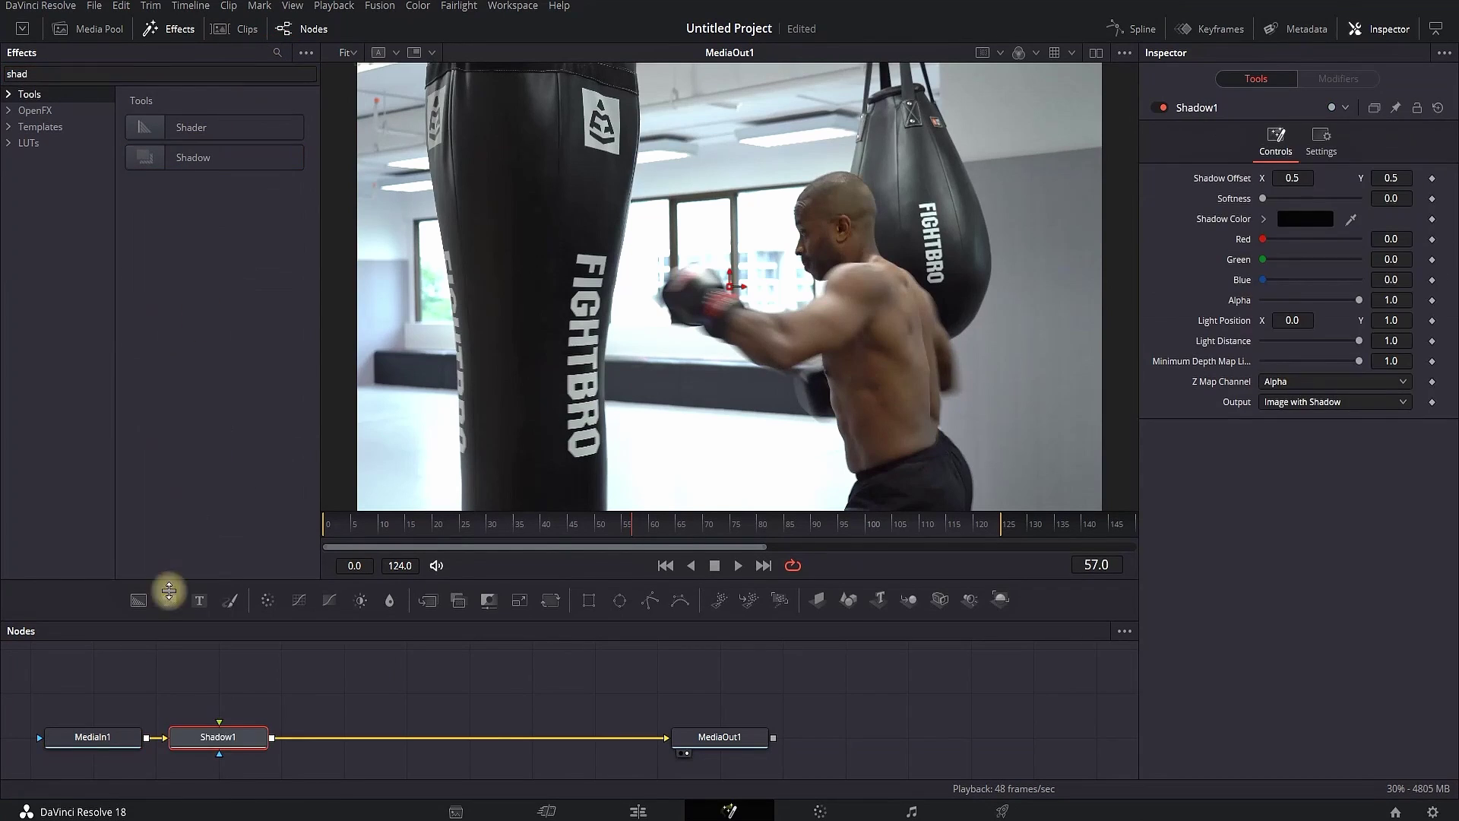
- Add a Transform that shrinks the boxing picture and moves it to the upper right
{"action": "left_click_drag", "start_coordinate": [211, 736], "coordinate": [343, 734]}
{"action": "left_click", "coordinate": [91, 737]}
{"action": "left_click", "coordinate": [550, 599]}
{"action": "left_click_drag", "start_coordinate": [1100, 258], "coordinate": [997, 274]}
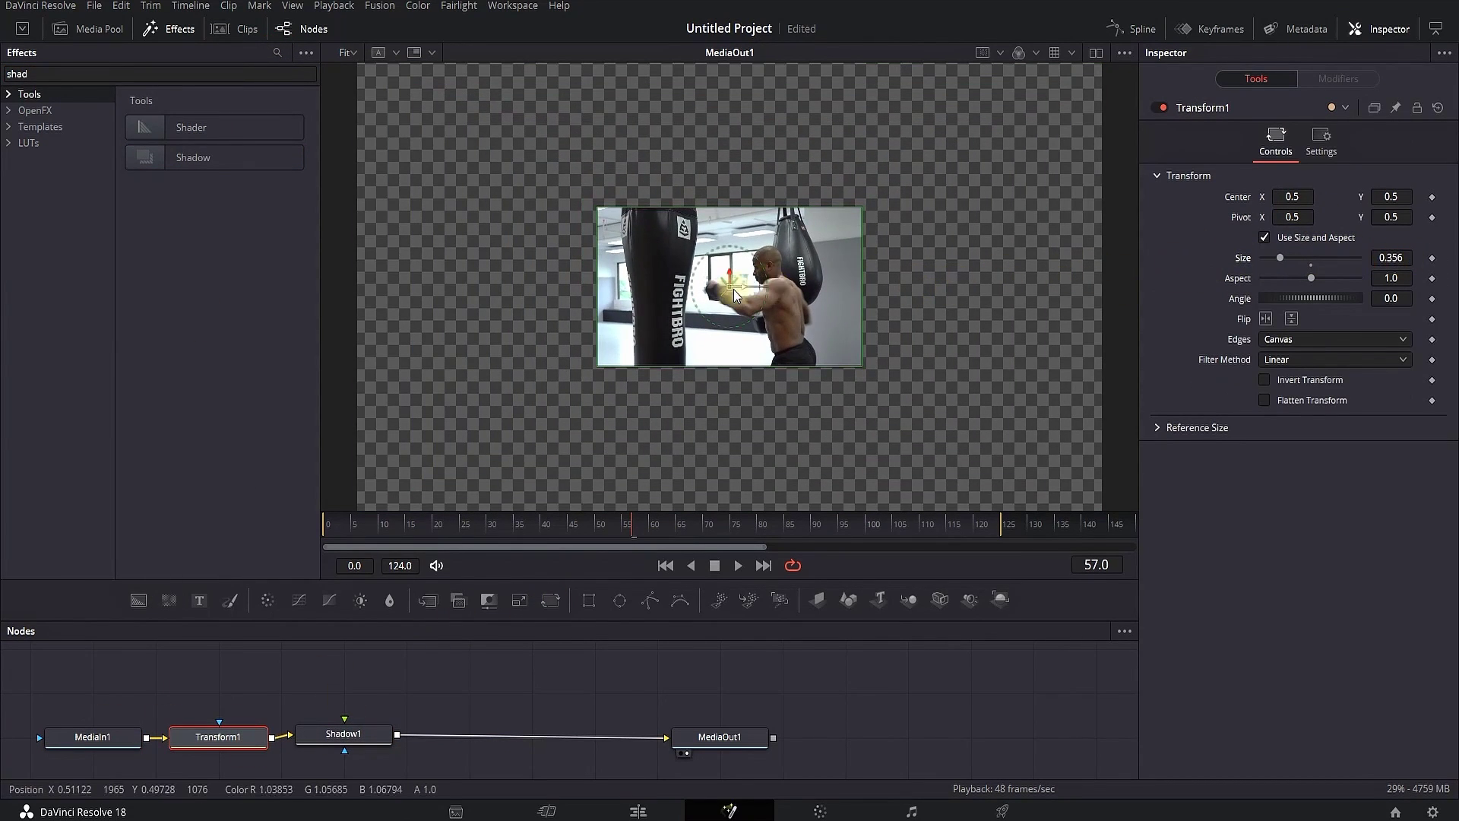
{"action": "left_click_drag", "start_coordinate": [731, 287], "coordinate": [897, 190]}
- Set the Shadow color to white and raise its Softness
{"action": "left_click", "coordinate": [342, 733]}
{"action": "left_click", "coordinate": [1295, 214]}
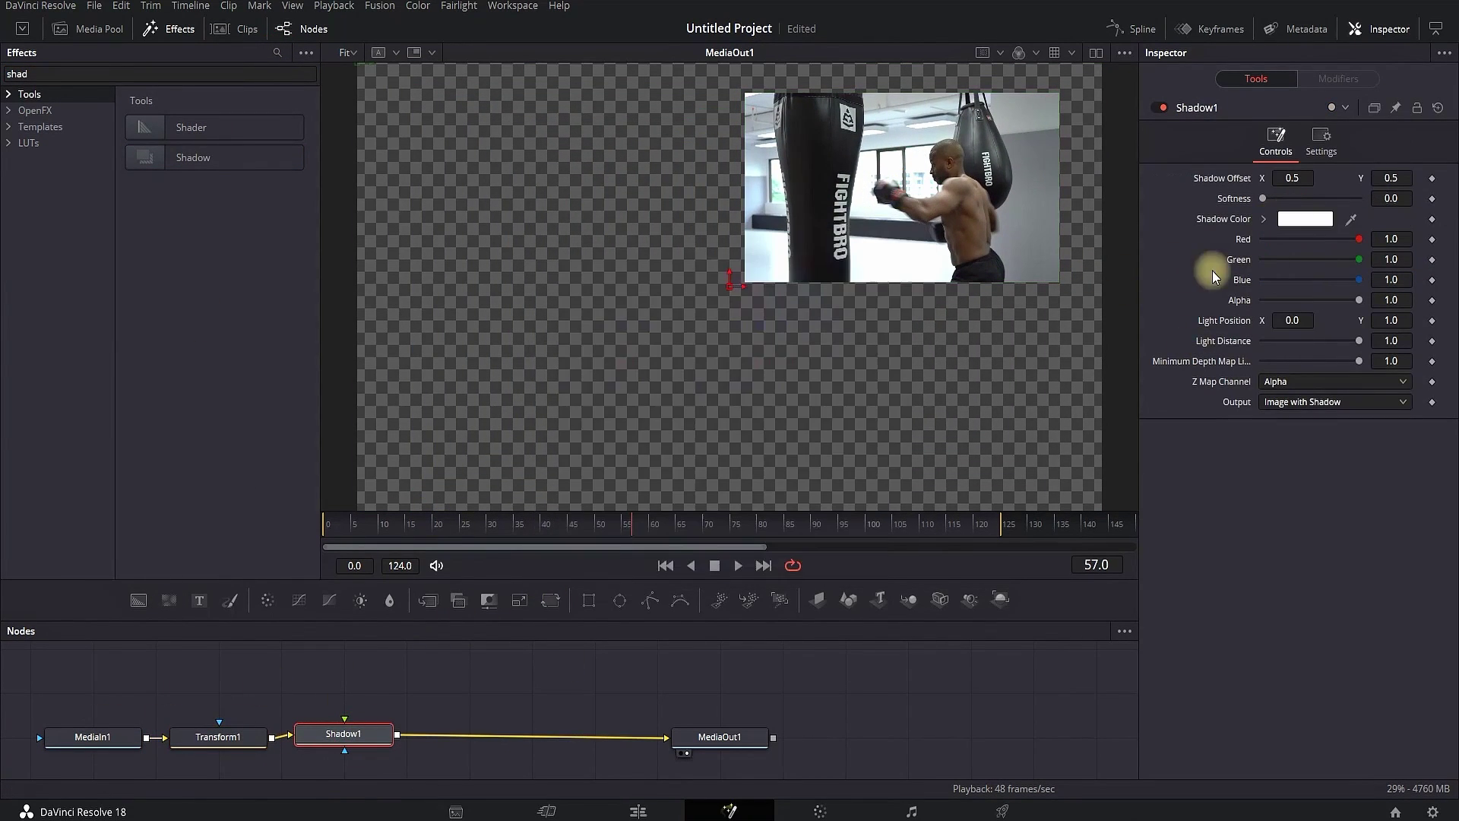
{"action": "left_click_drag", "start_coordinate": [1265, 200], "coordinate": [1291, 199]}
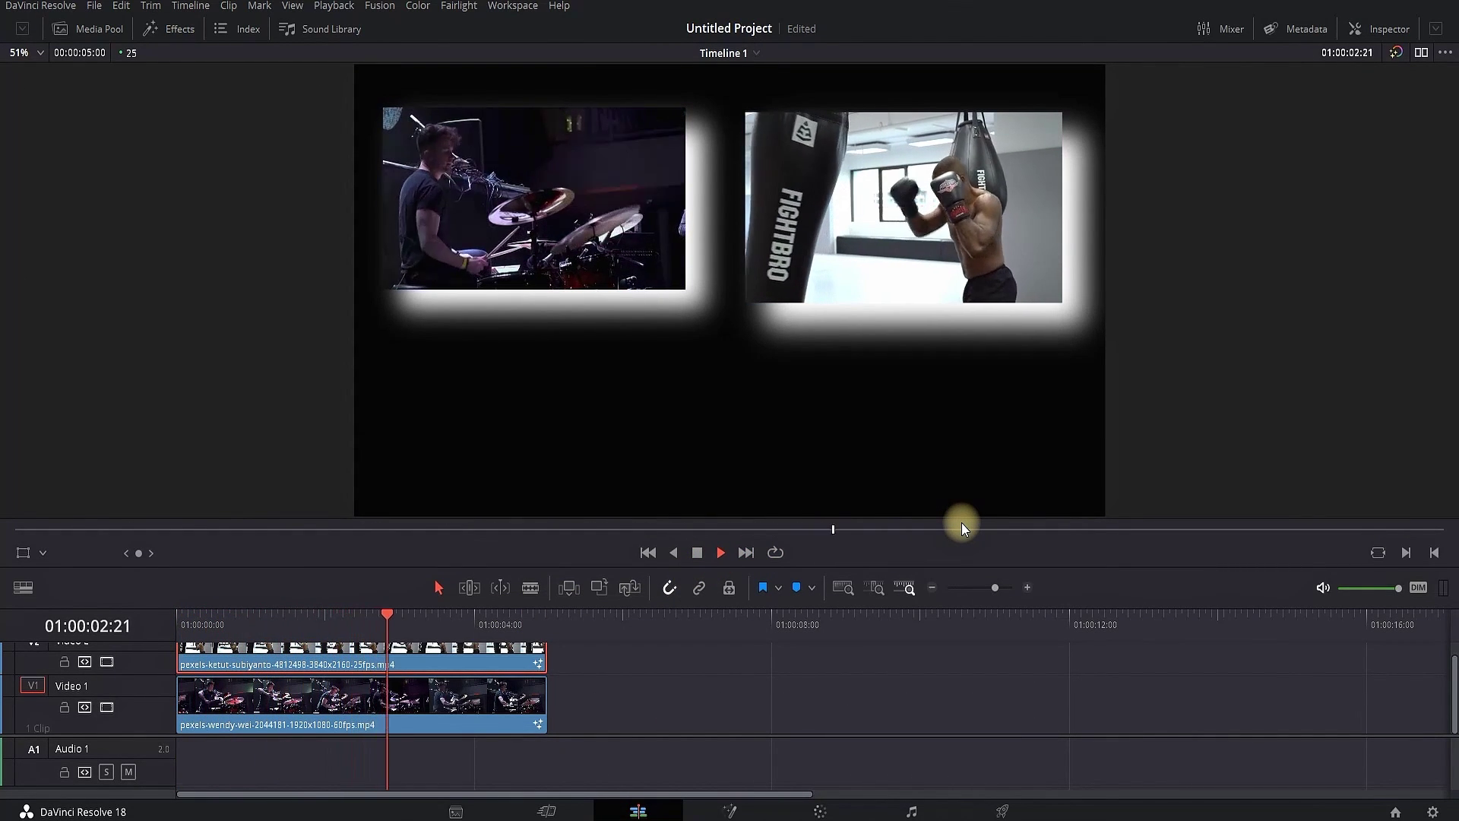
{"action": "left_click", "coordinate": [700, 553]}
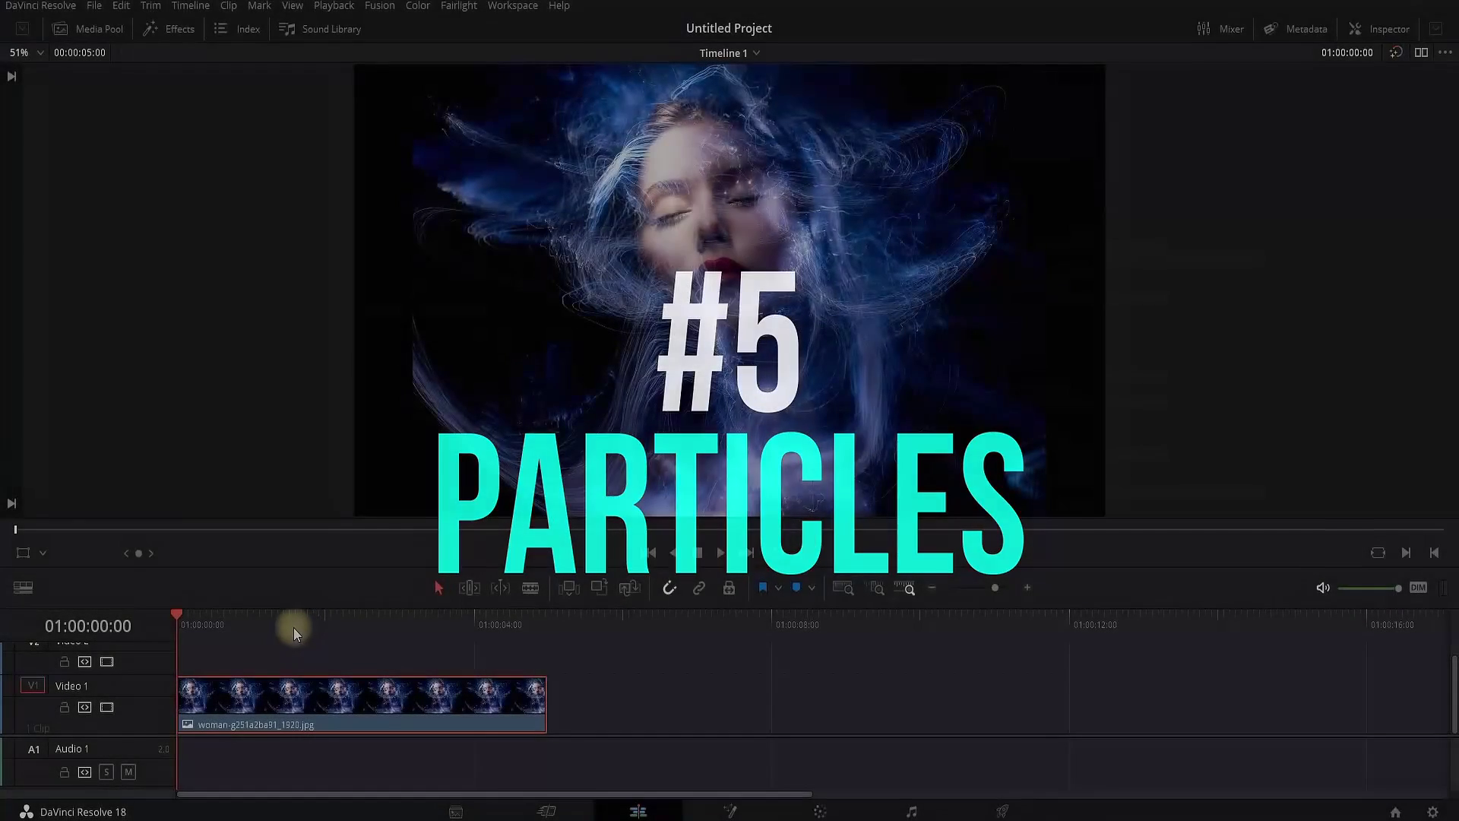
- Merge the Templates > Fusion > Particles 'Bokeh Full Frame' template over MediaIn1, the woman image
{"action": "left_click_drag", "start_coordinate": [294, 628], "coordinate": [176, 620]}
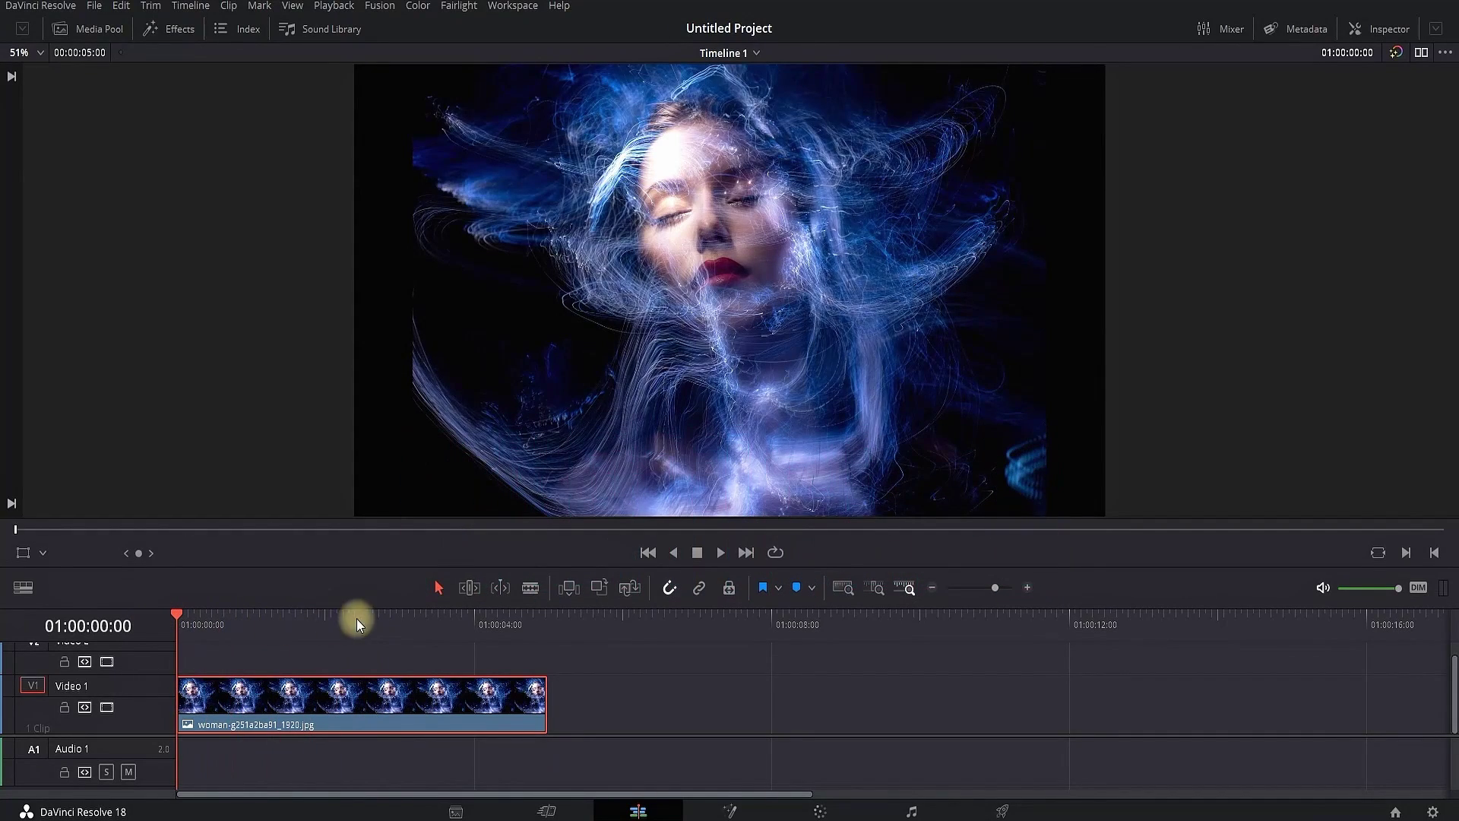
{"action": "left_click", "coordinate": [729, 812]}
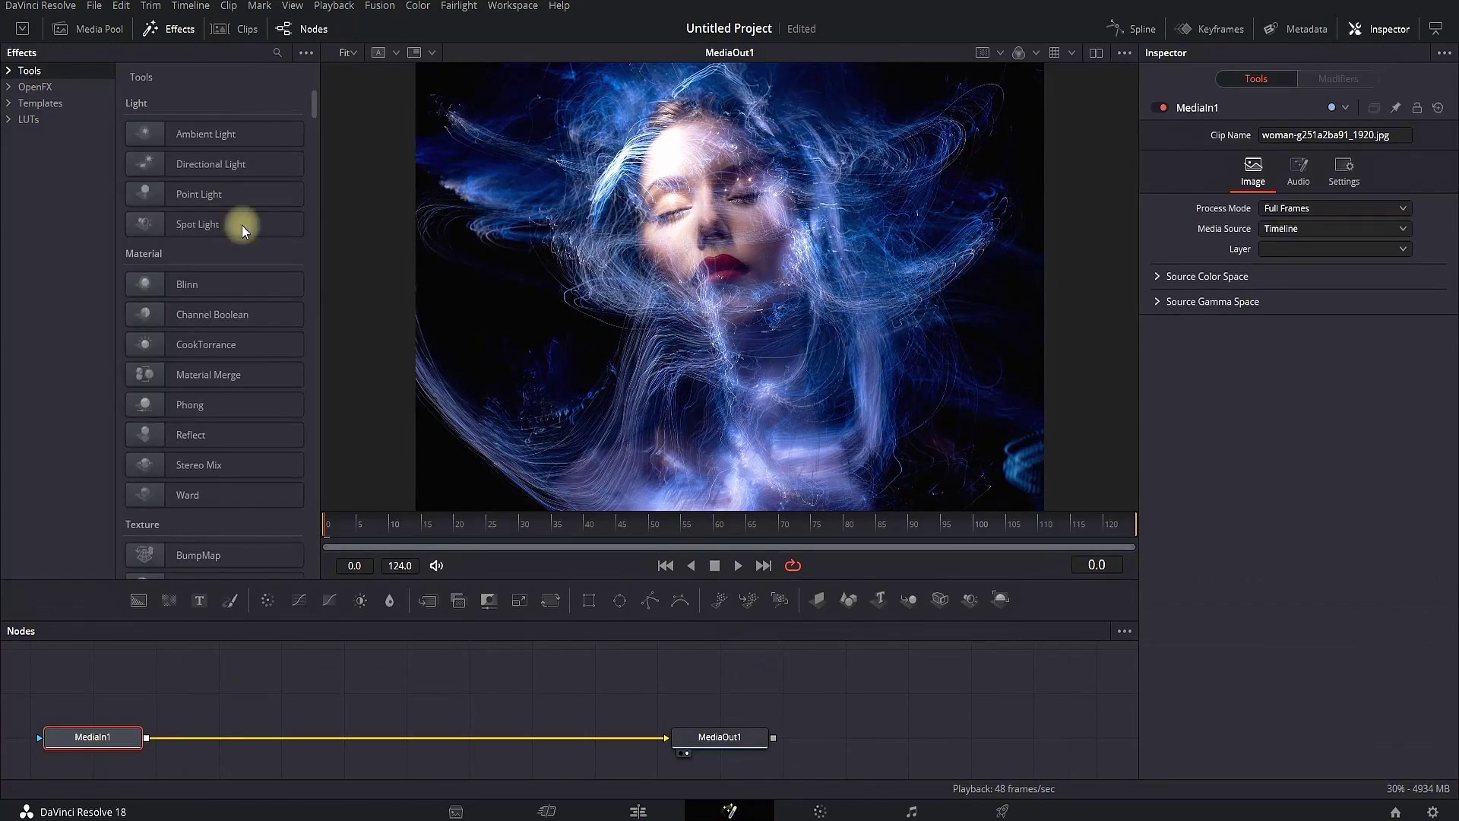
{"action": "left_click", "coordinate": [8, 103]}
{"action": "left_click", "coordinate": [24, 136]}
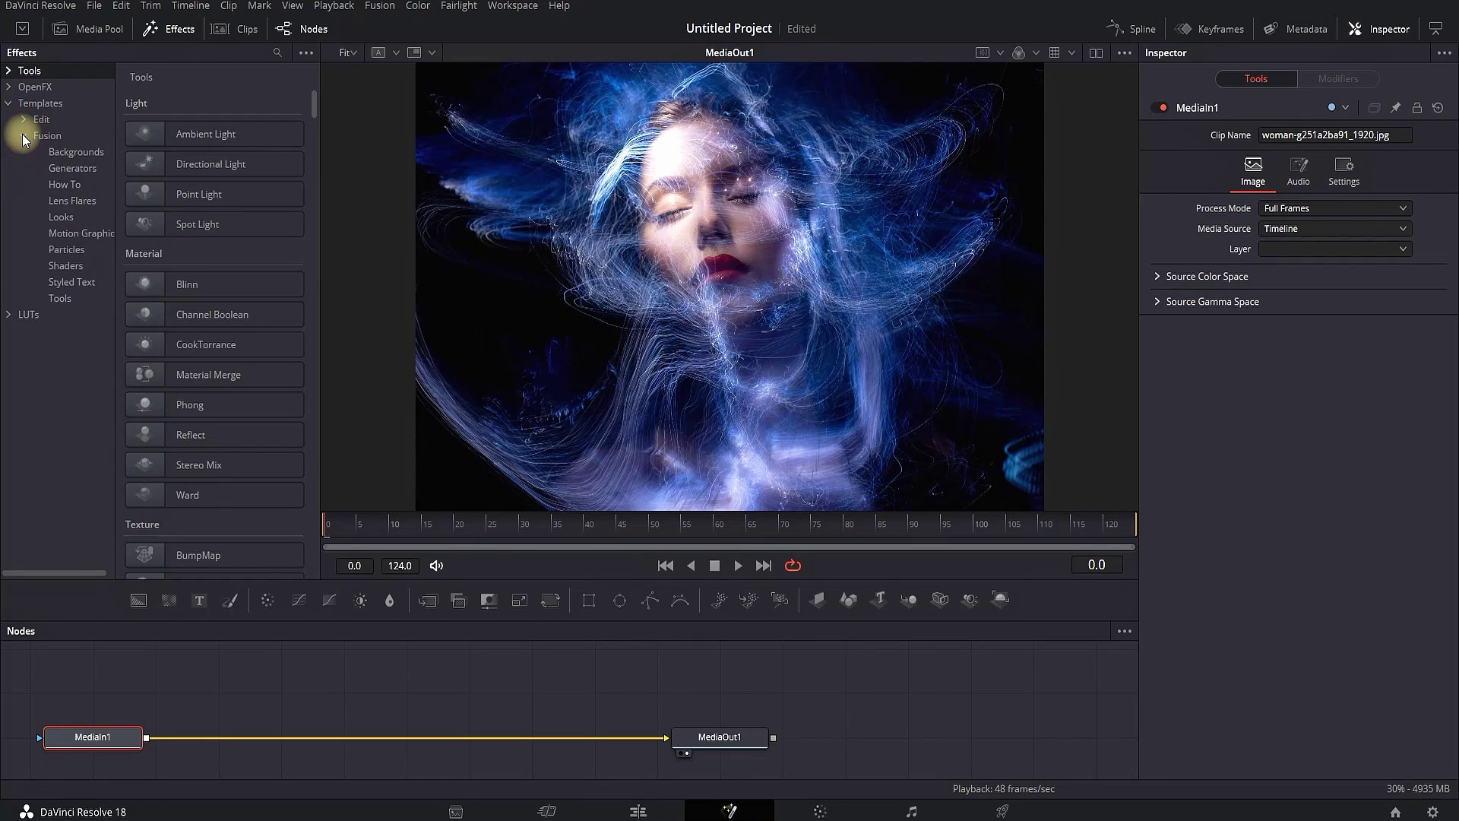
{"action": "left_click", "coordinate": [61, 249]}
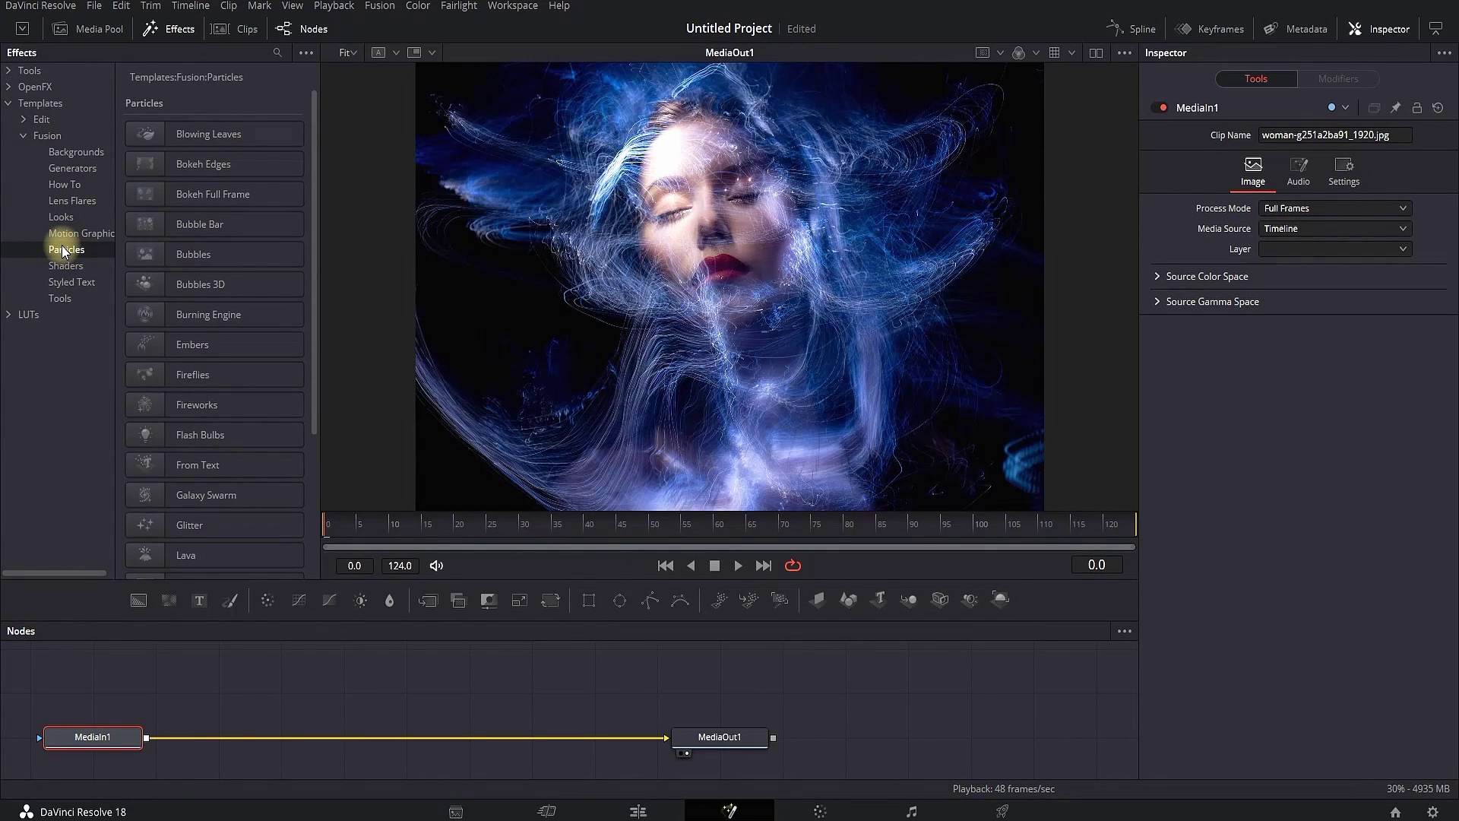
{"action": "left_click", "coordinate": [231, 194]}
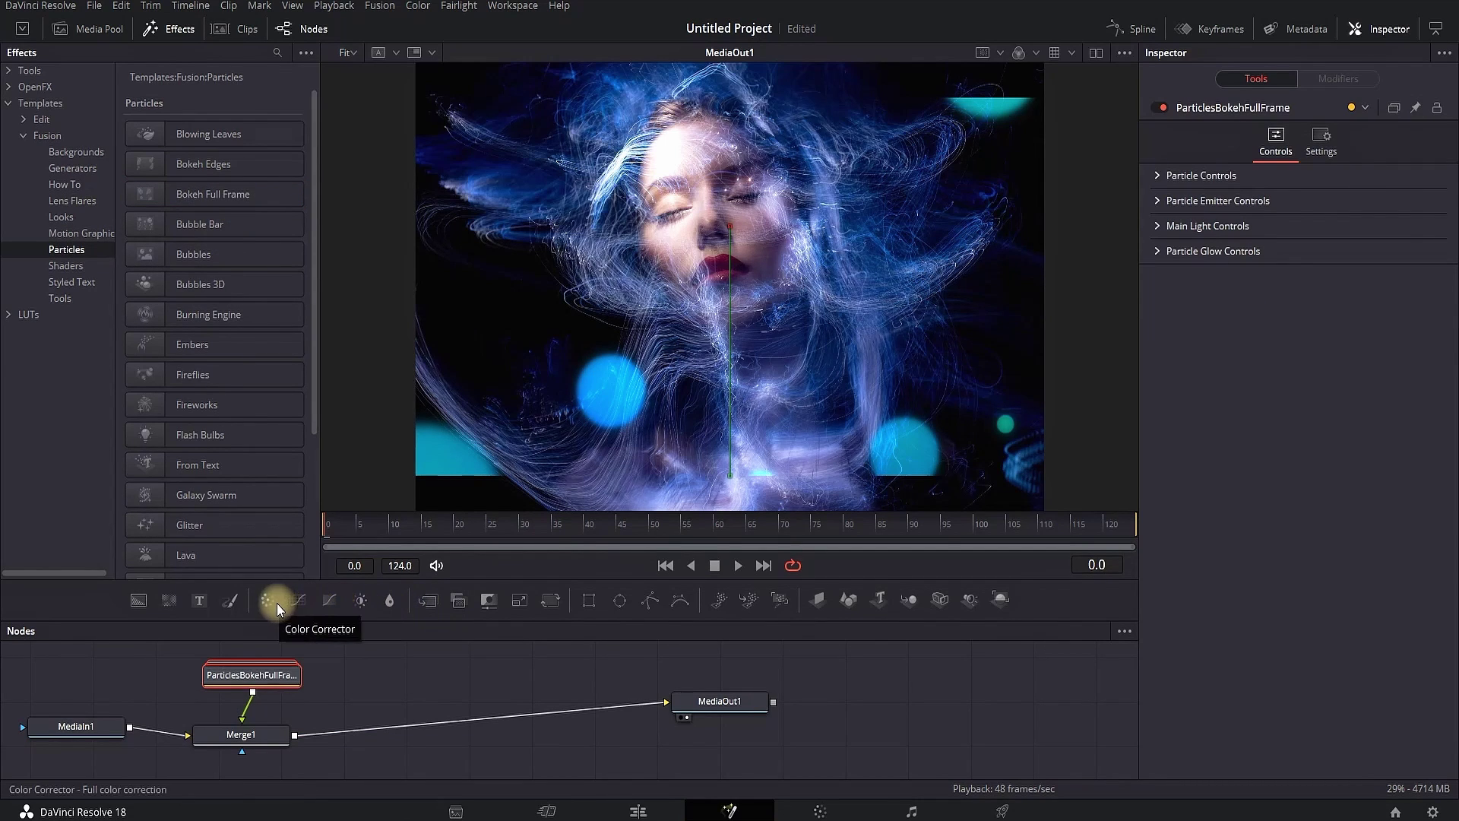
- Enlarge the particles with a Transform at size 1.25 and change the Particle Emitter number
{"action": "left_click", "coordinate": [547, 602]}
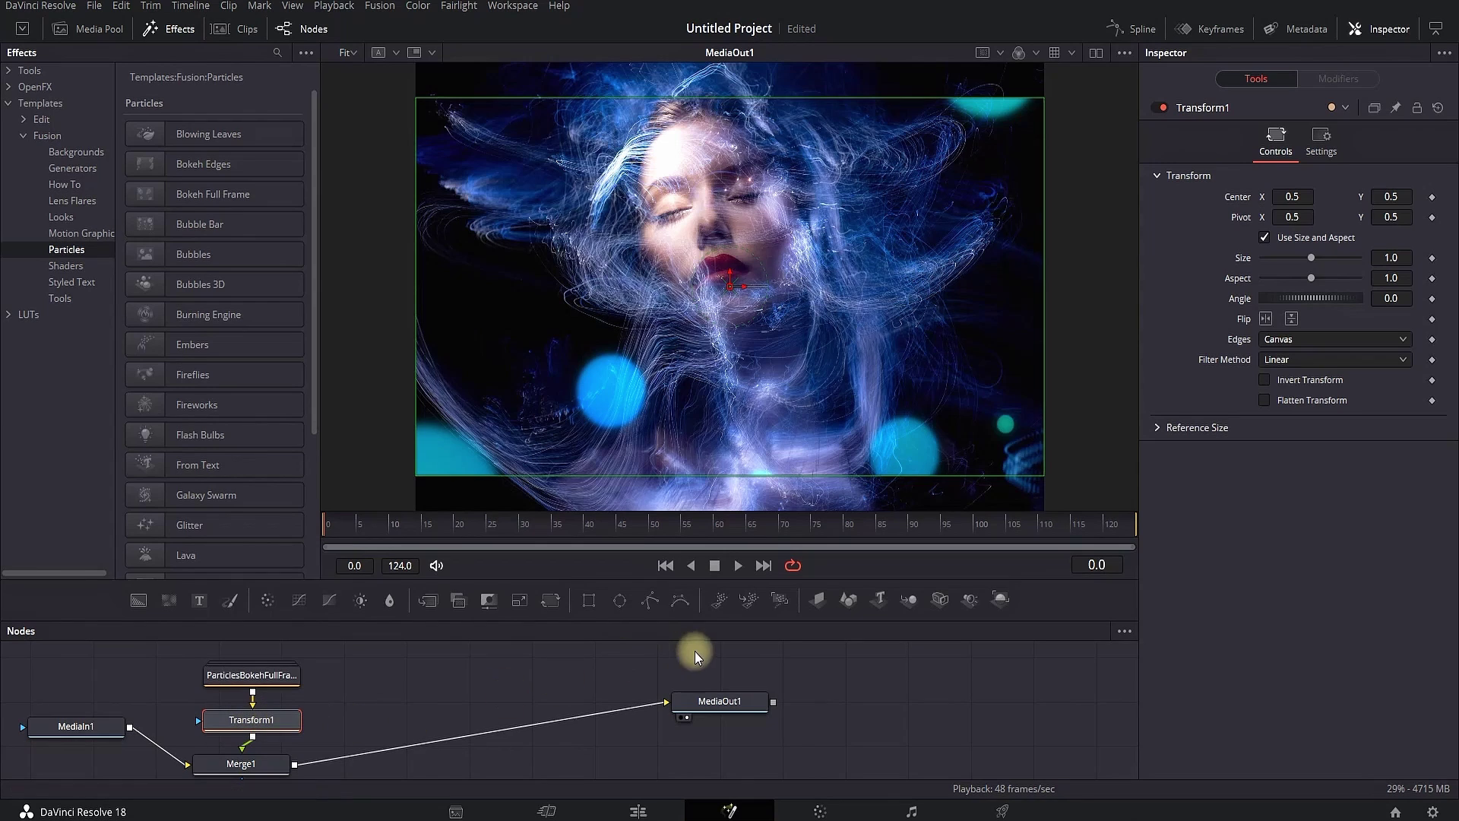
{"action": "left_click_drag", "start_coordinate": [1311, 258], "coordinate": [1313, 258]}
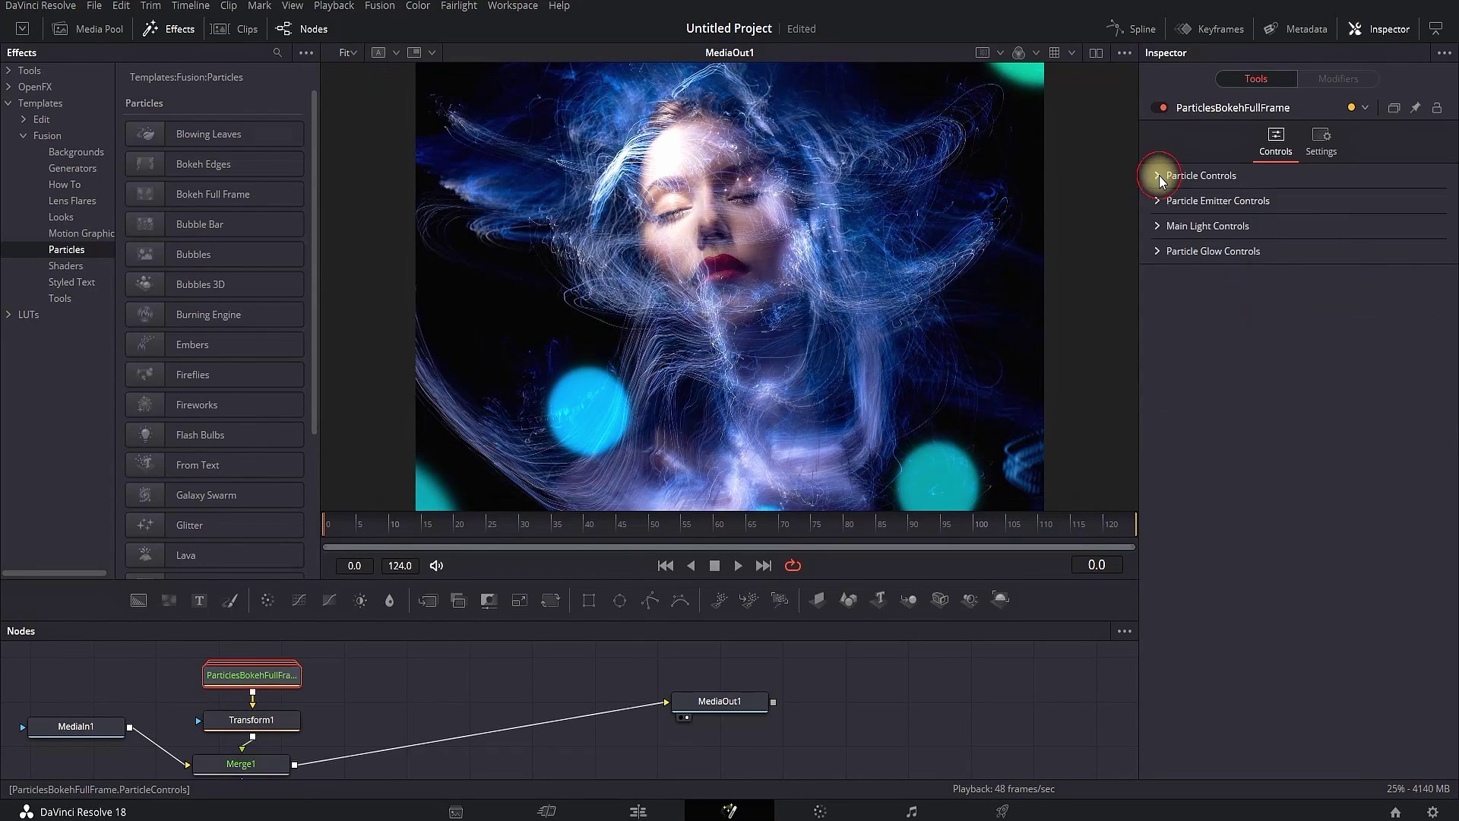
{"action": "left_click", "coordinate": [1157, 200]}
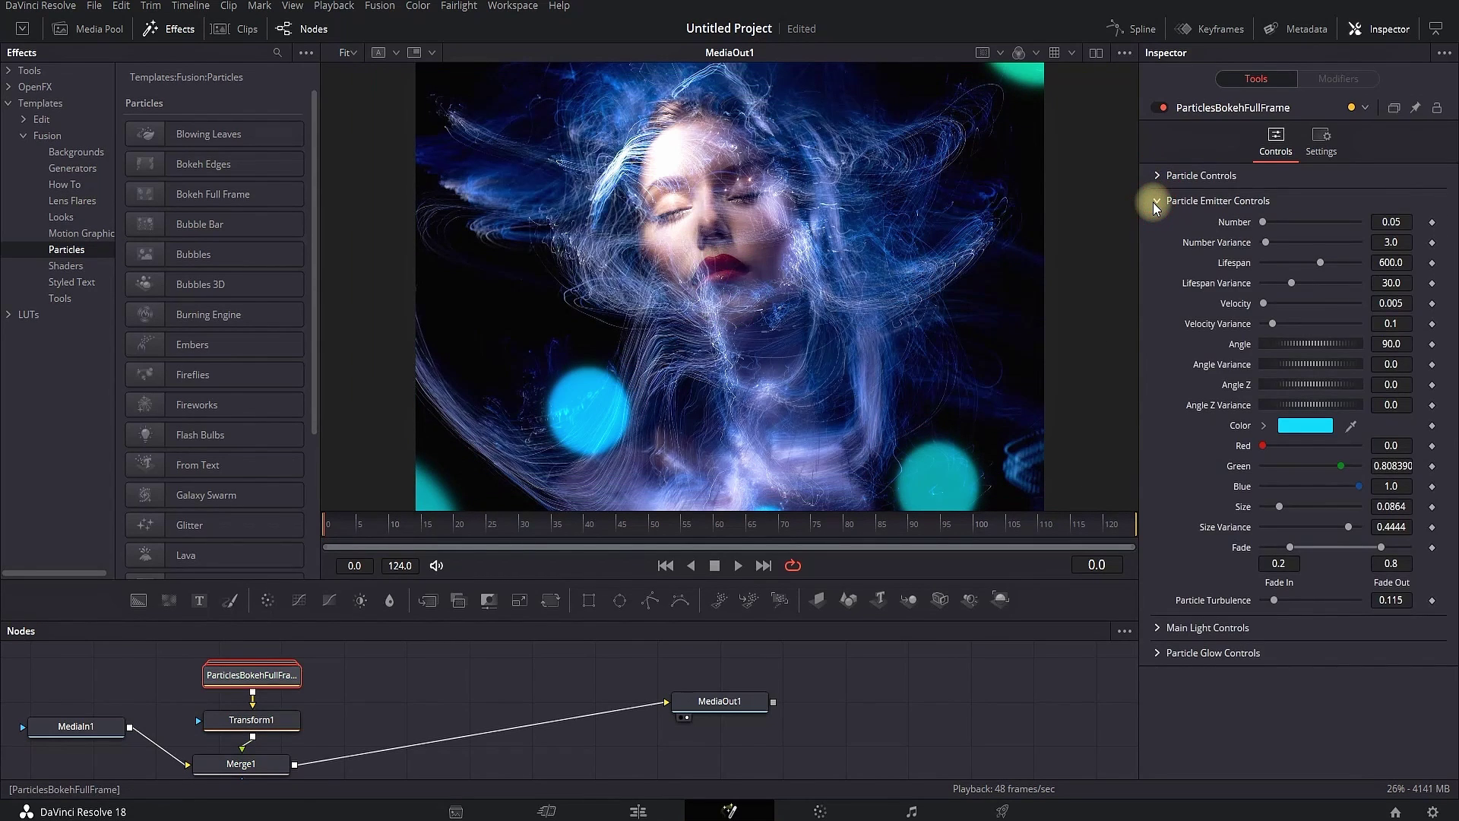
{"action": "mouse_move", "coordinate": [1274, 222]}
{"action": "left_mouse_down"}
{"action": "mouse_move", "coordinate": [1293, 216]}
{"action": "mouse_move", "coordinate": [1263, 222]}
{"action": "mouse_move", "coordinate": [1279, 242]}
{"action": "mouse_move", "coordinate": [1265, 242]}
{"action": "left_mouse_up"}
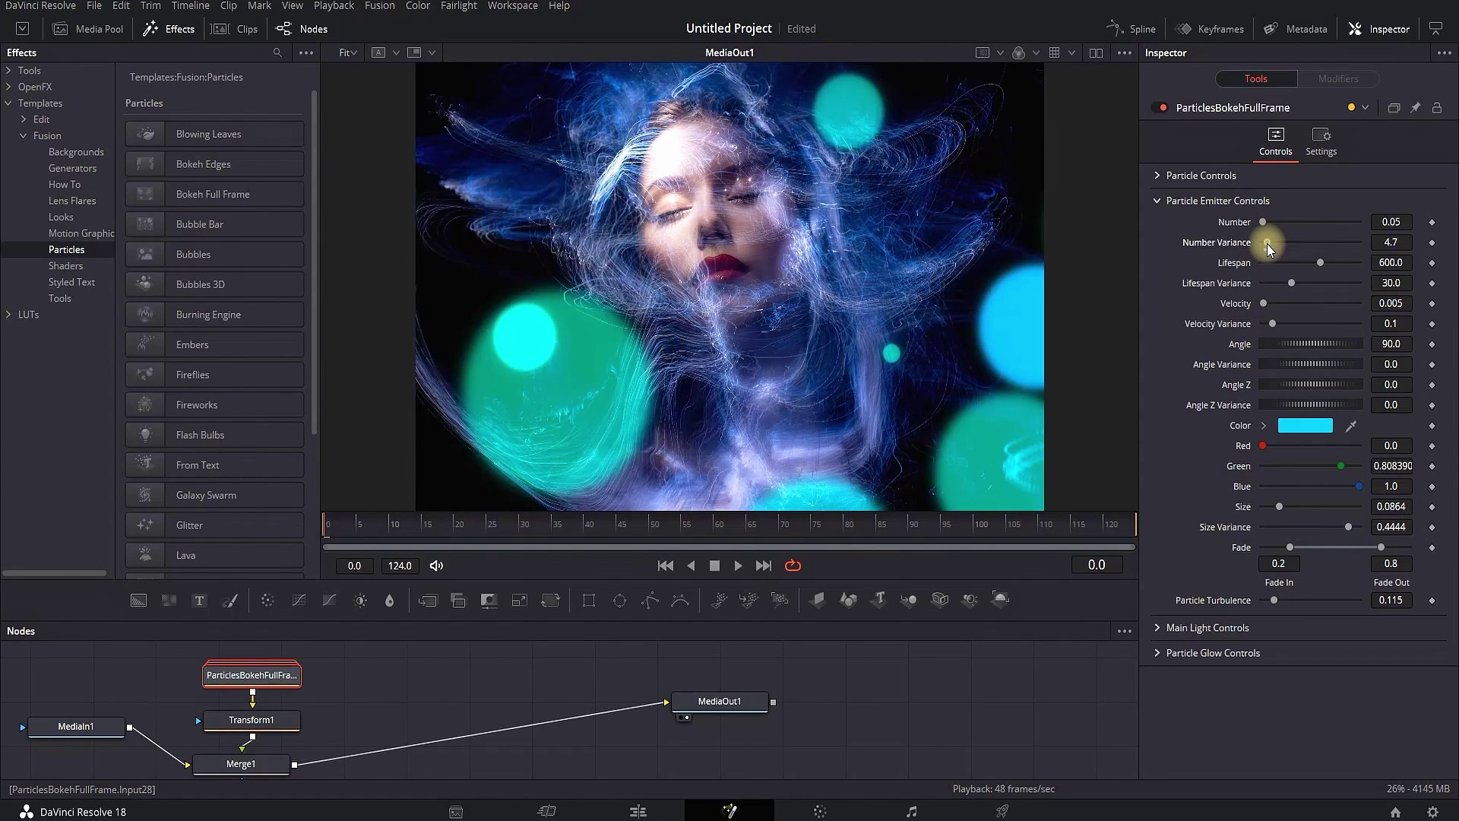
- Recolour the particles and adjust Particle Glow hue, saturation and glow size for pale circles
{"action": "left_click", "coordinate": [1305, 425]}
{"action": "left_click_drag", "start_coordinate": [795, 240], "coordinate": [1304, 211]}
{"action": "left_click_drag", "start_coordinate": [1294, 283], "coordinate": [1384, 387]}
{"action": "key", "text": "Return"}
{"action": "left_click", "coordinate": [1156, 255]}
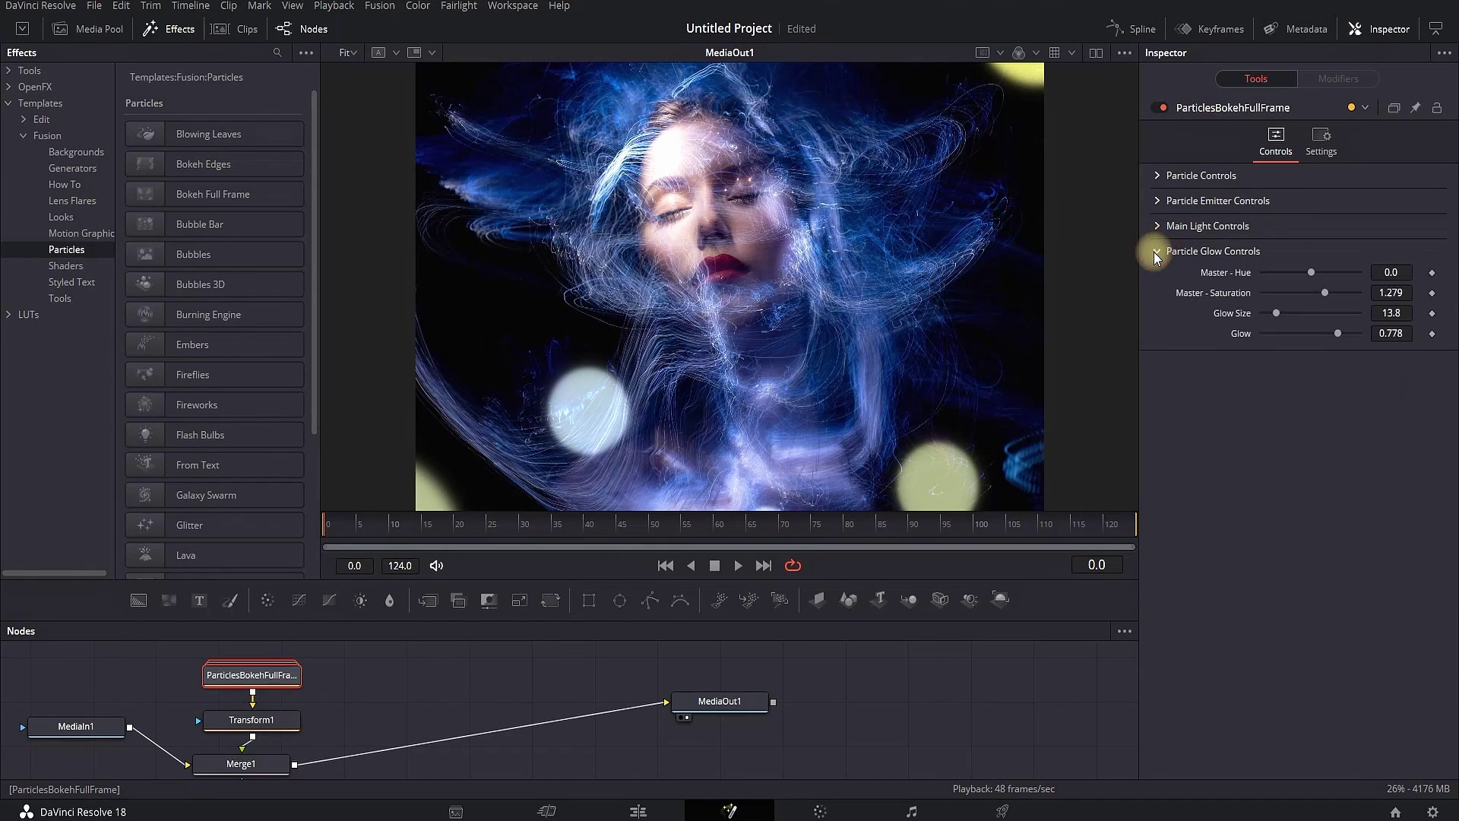
{"action": "left_click_drag", "start_coordinate": [1345, 272], "coordinate": [1332, 311]}
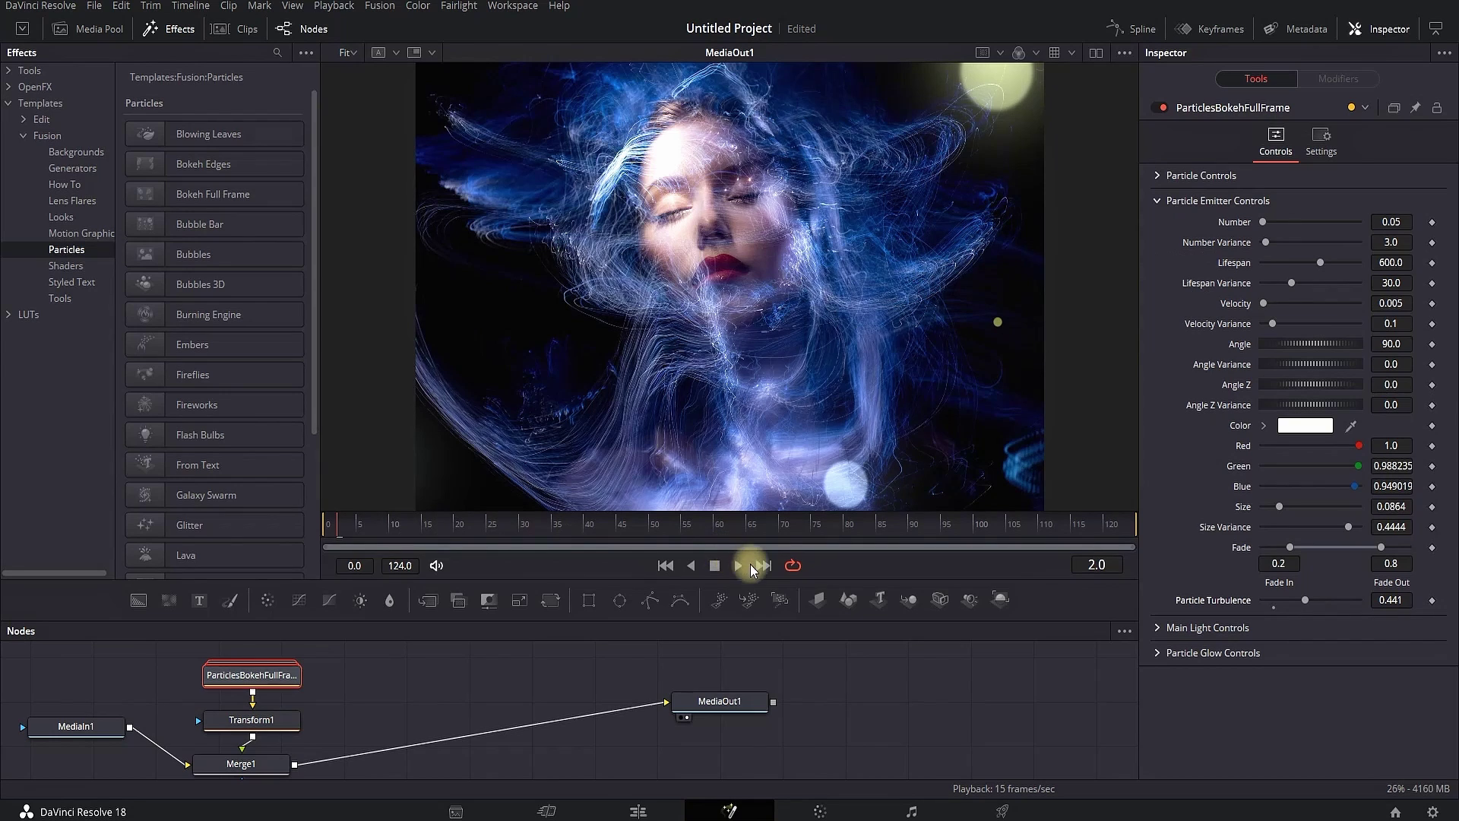
- Add the Matrix template over the armed-figures clip in the node editor
{"action": "left_click", "coordinate": [740, 567]}
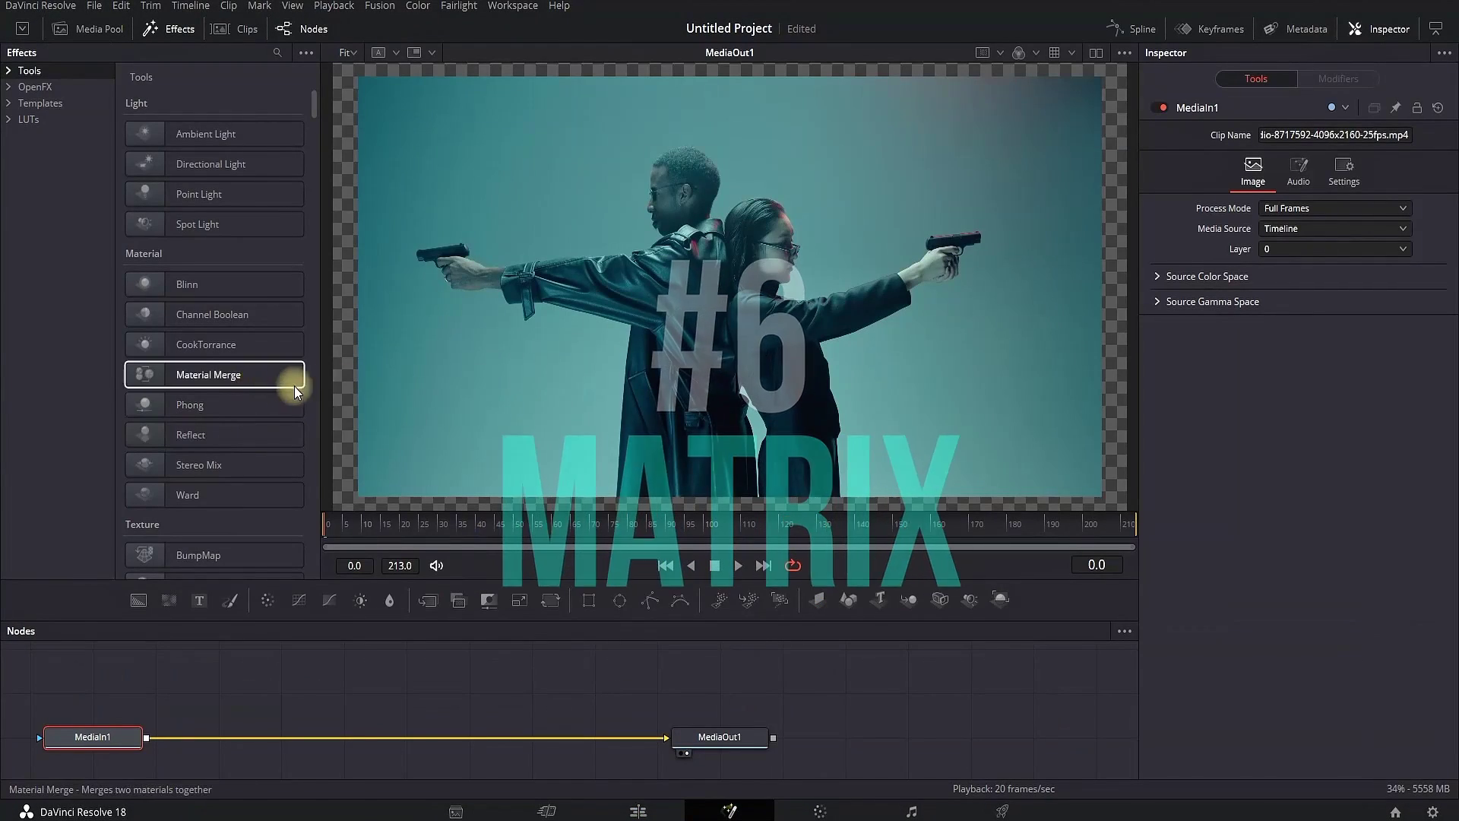
{"action": "left_click", "coordinate": [275, 53]}
{"action": "type", "text": "matrix"}
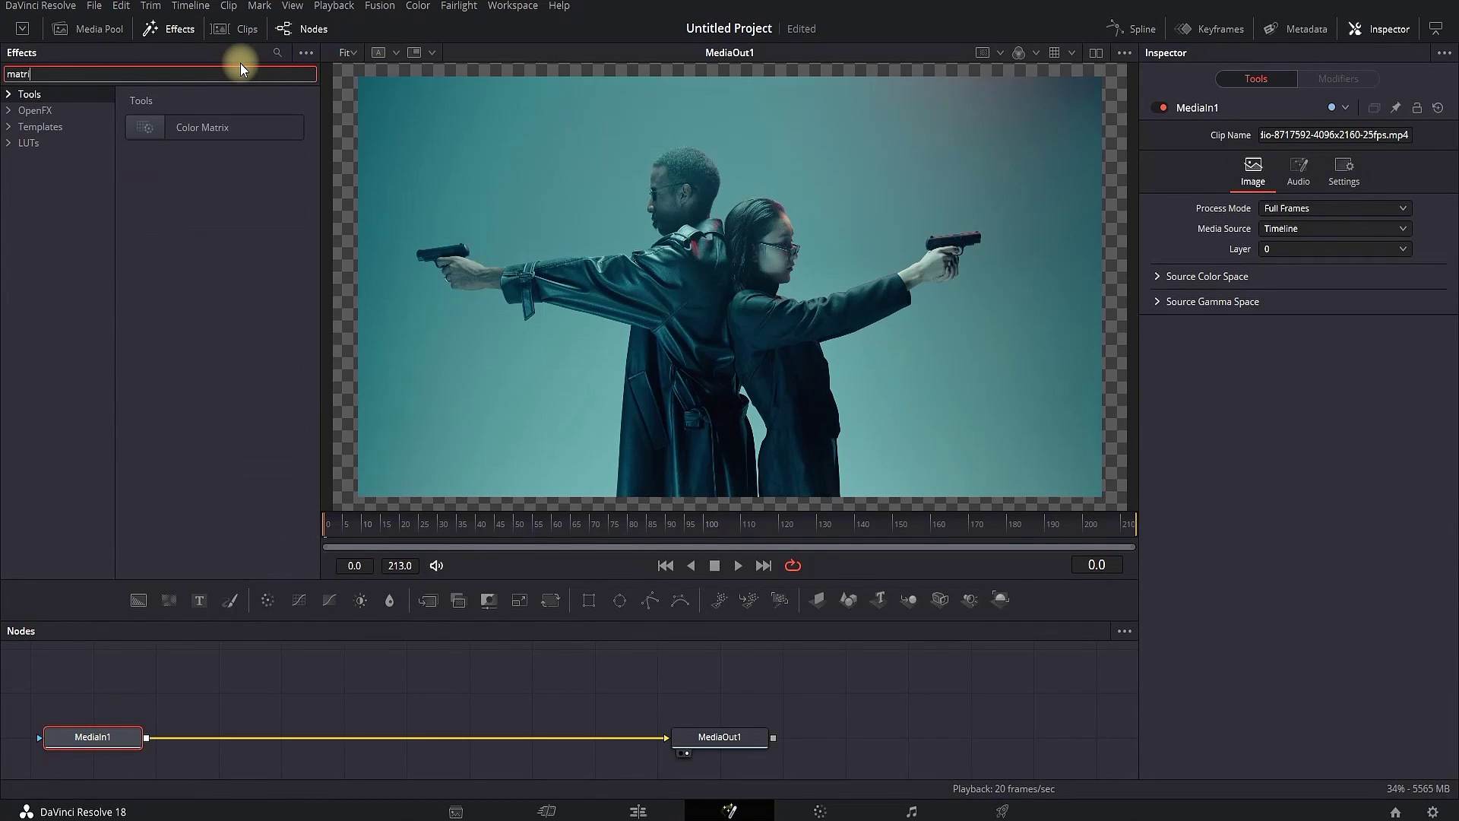
{"action": "left_click", "coordinate": [41, 127]}
{"action": "left_click", "coordinate": [152, 135]}
{"action": "left_click_drag", "start_coordinate": [184, 136], "coordinate": [281, 669]}
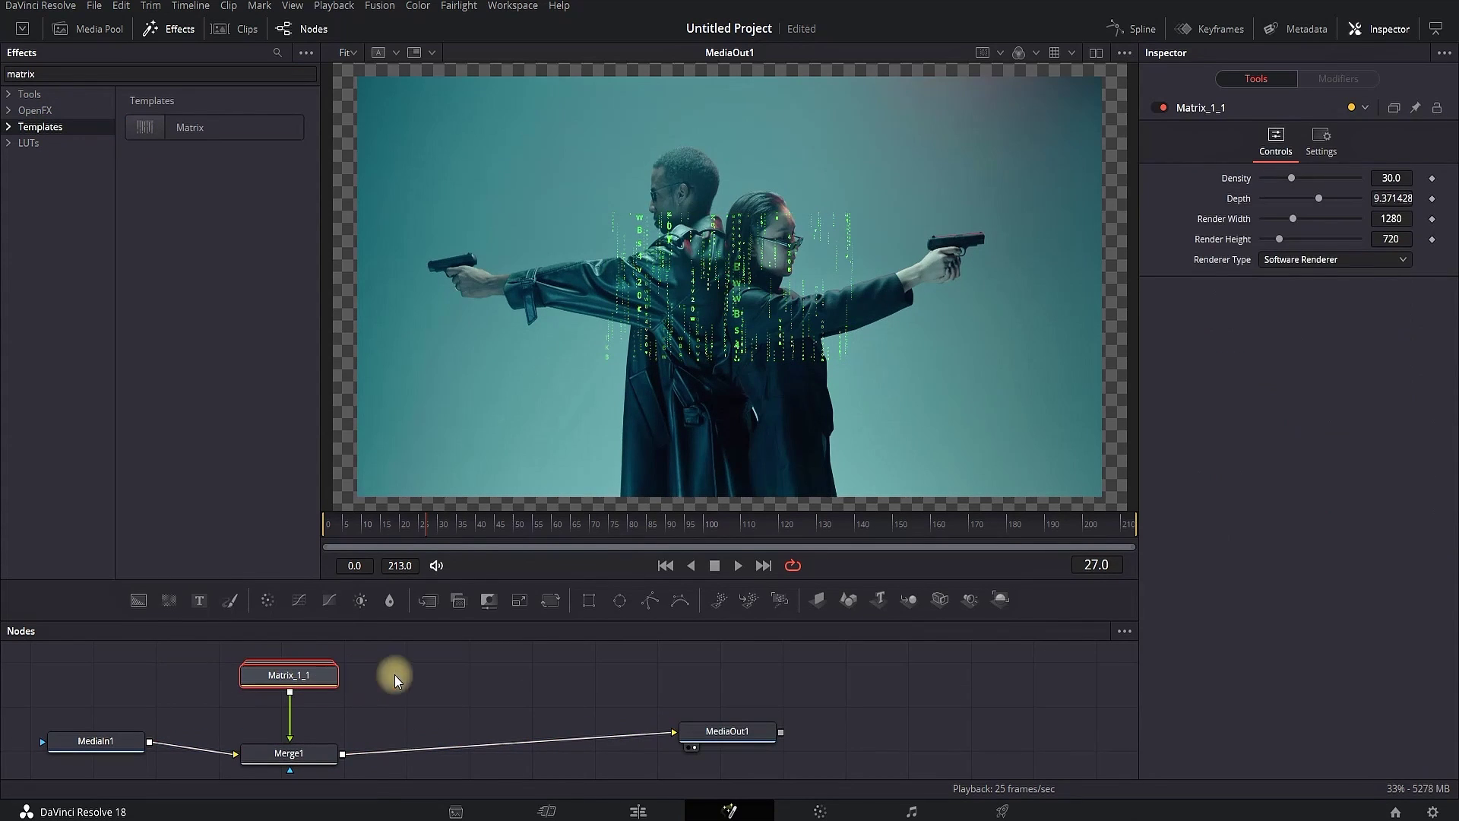
- Scale the Matrix rain up with a Transform to fill the frame and play it back
{"action": "left_click", "coordinate": [558, 602]}
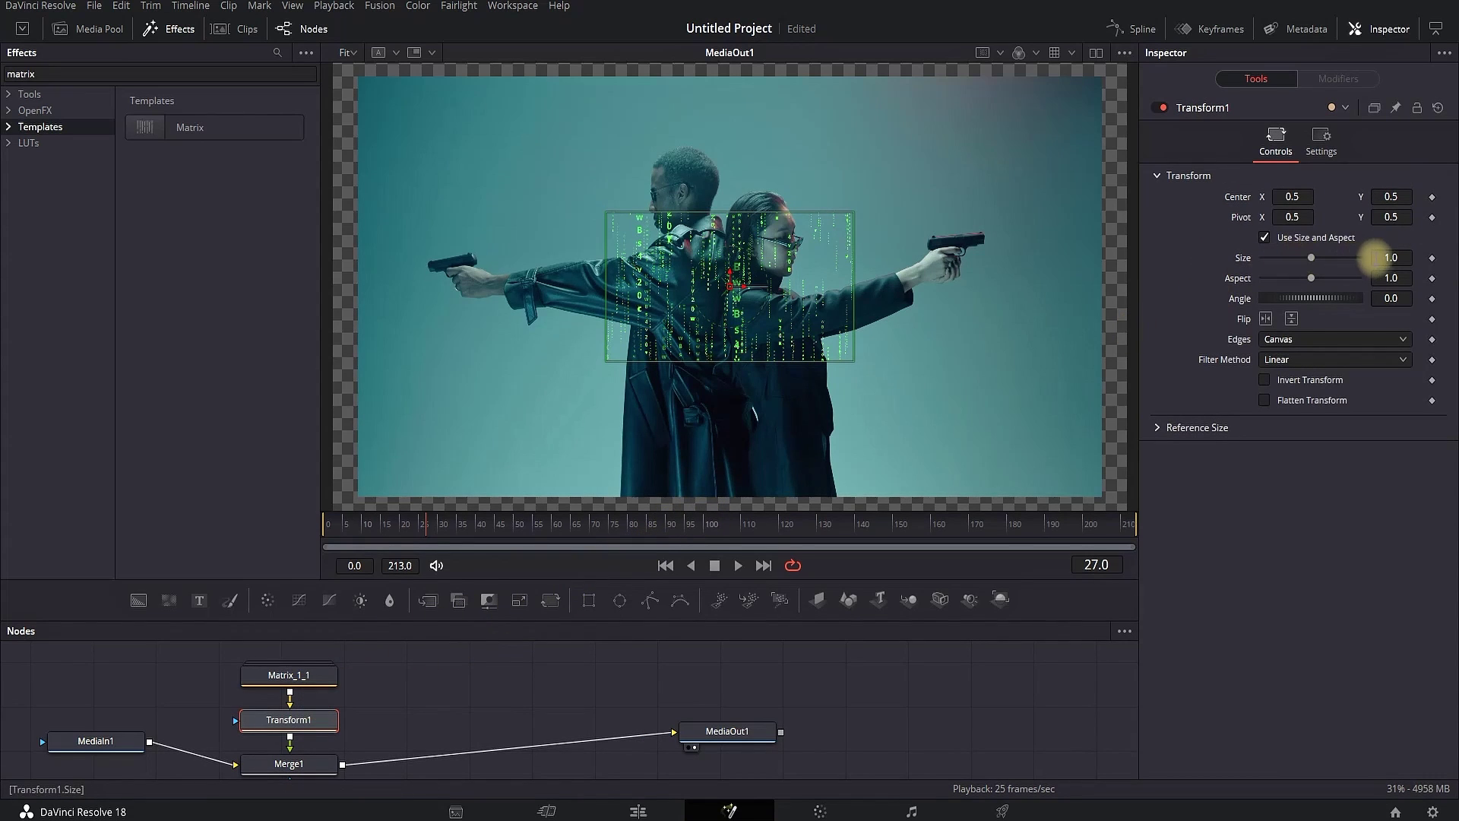
{"action": "left_click_drag", "start_coordinate": [1384, 256], "coordinate": [1448, 255]}
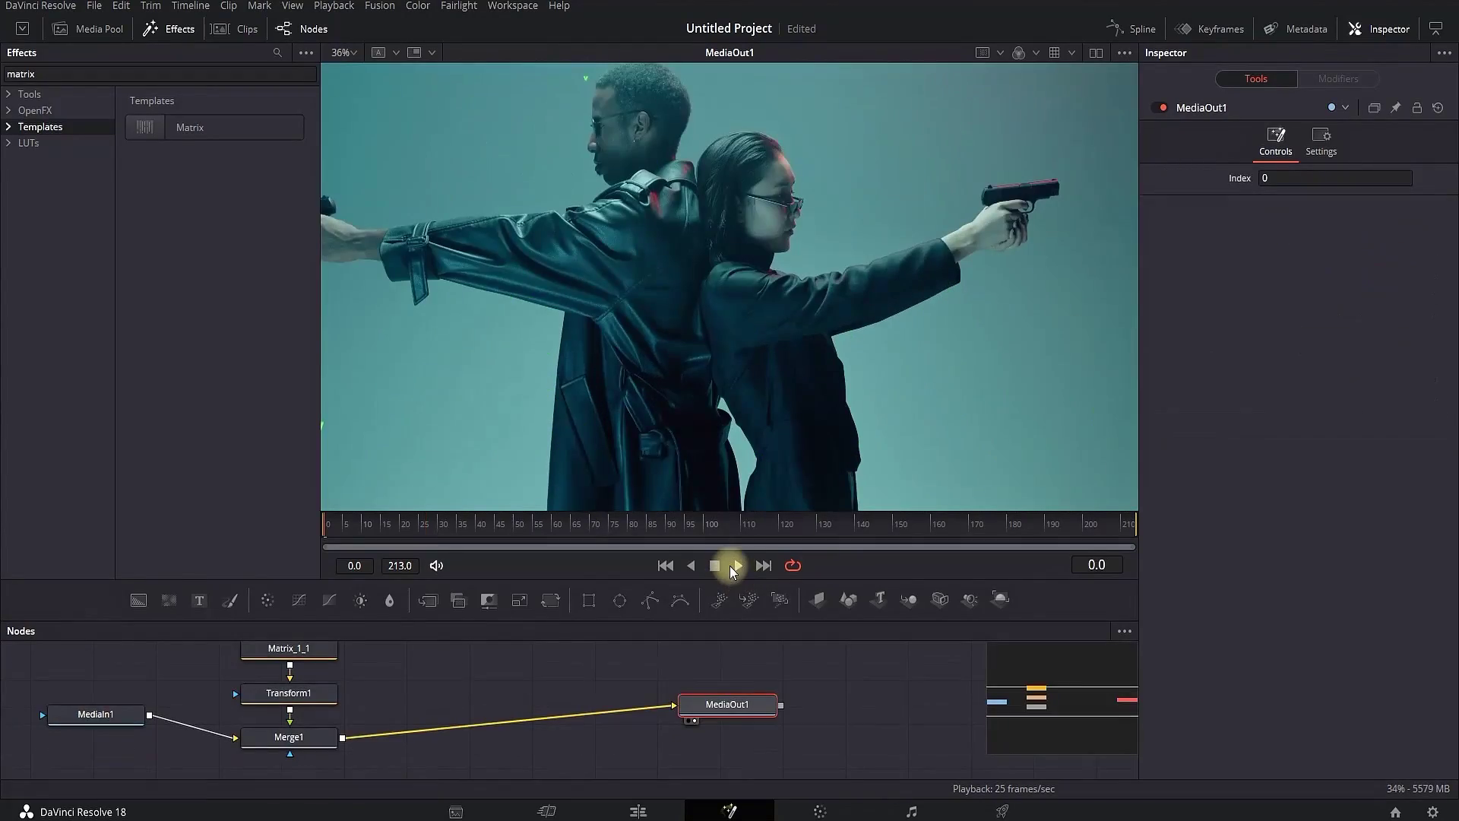
{"action": "left_click", "coordinate": [738, 565]}
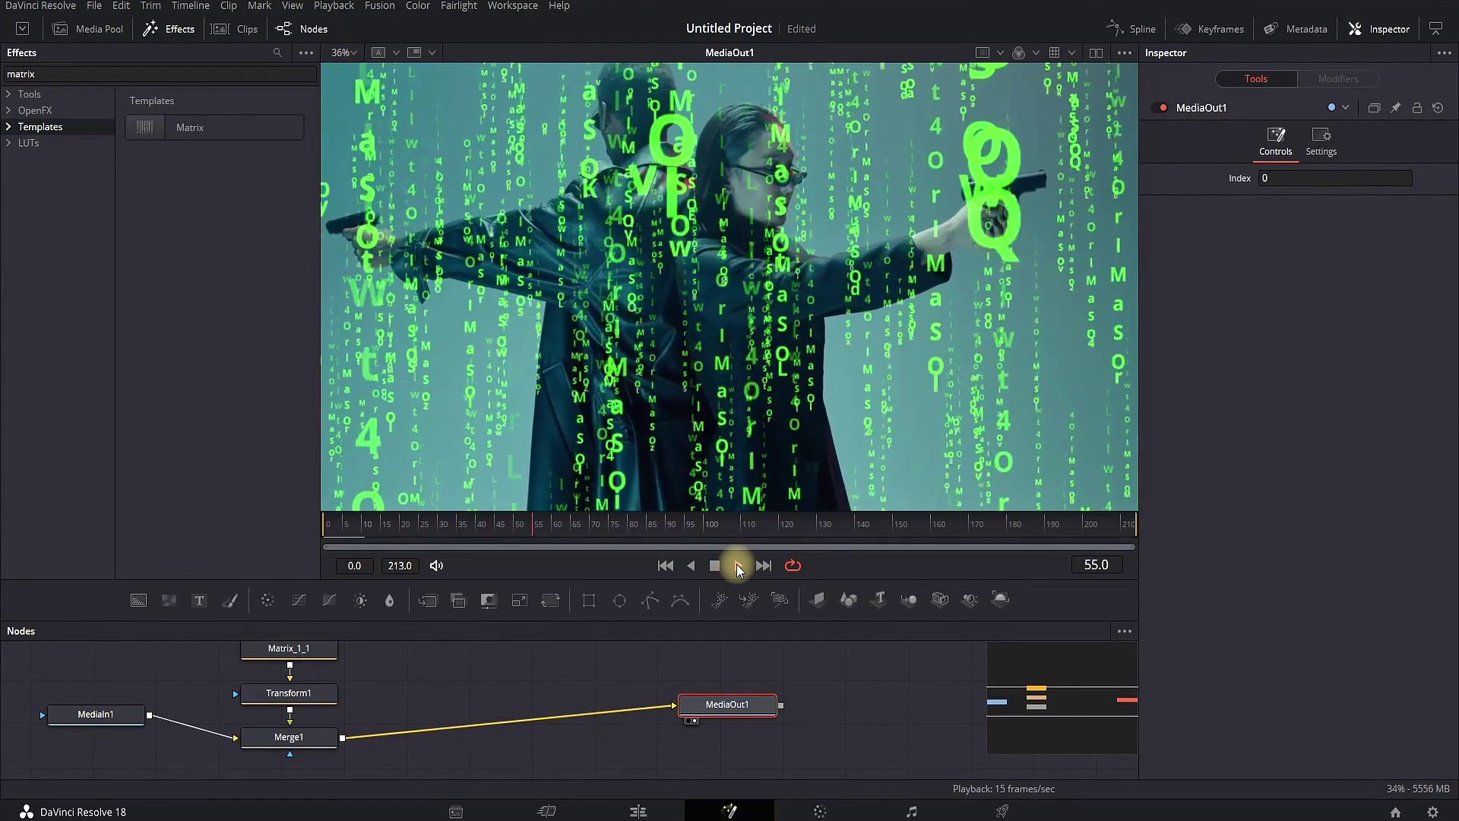